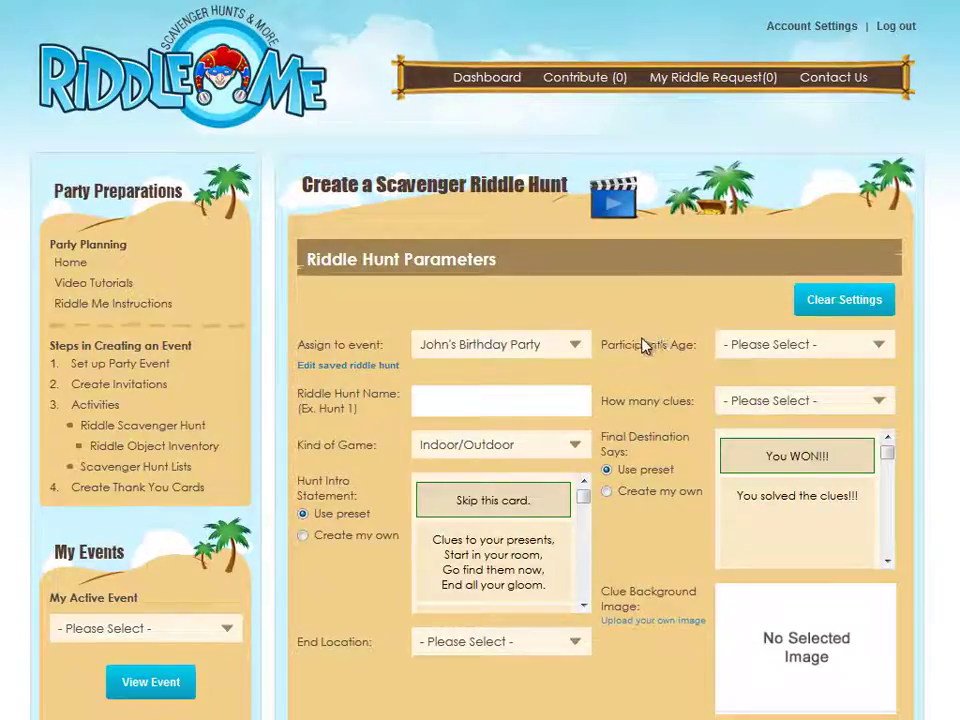
Assign the riddle hunt to the existing birthday party event and name it Hunt 1.
{"action": "left_click", "coordinate": [581, 358]}
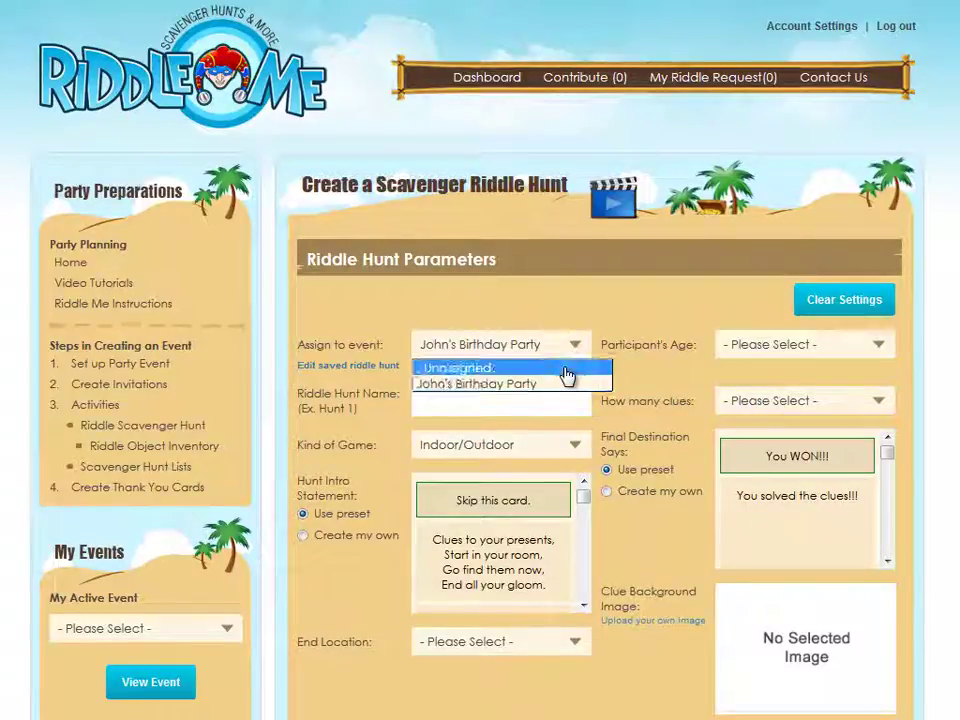
{"action": "left_click", "coordinate": [560, 386]}
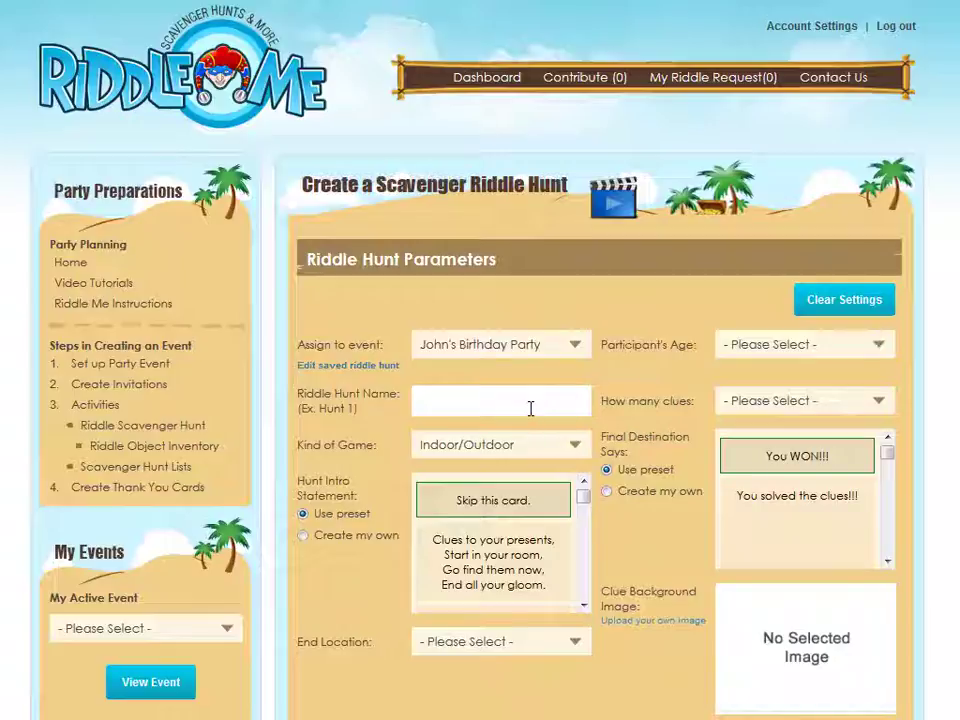
{"action": "left_click", "coordinate": [530, 408]}
{"action": "type", "text": "Hunt 1"}
Set the participant's age to 8 and the number of clues to 10.
{"action": "left_click", "coordinate": [762, 352]}
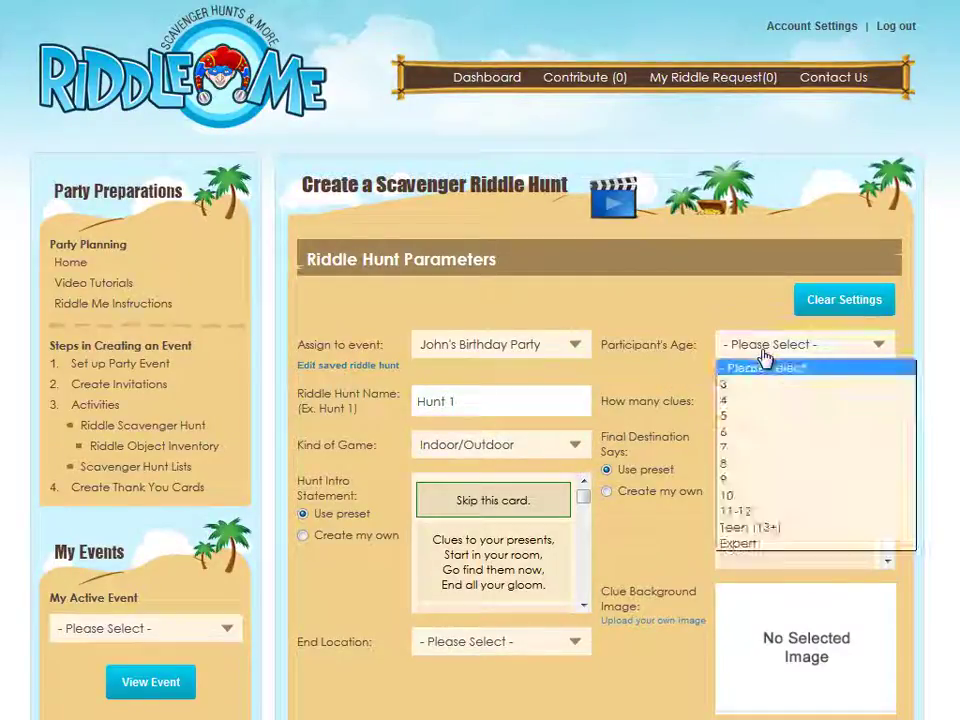
{"action": "left_click", "coordinate": [756, 463]}
{"action": "left_click", "coordinate": [779, 410]}
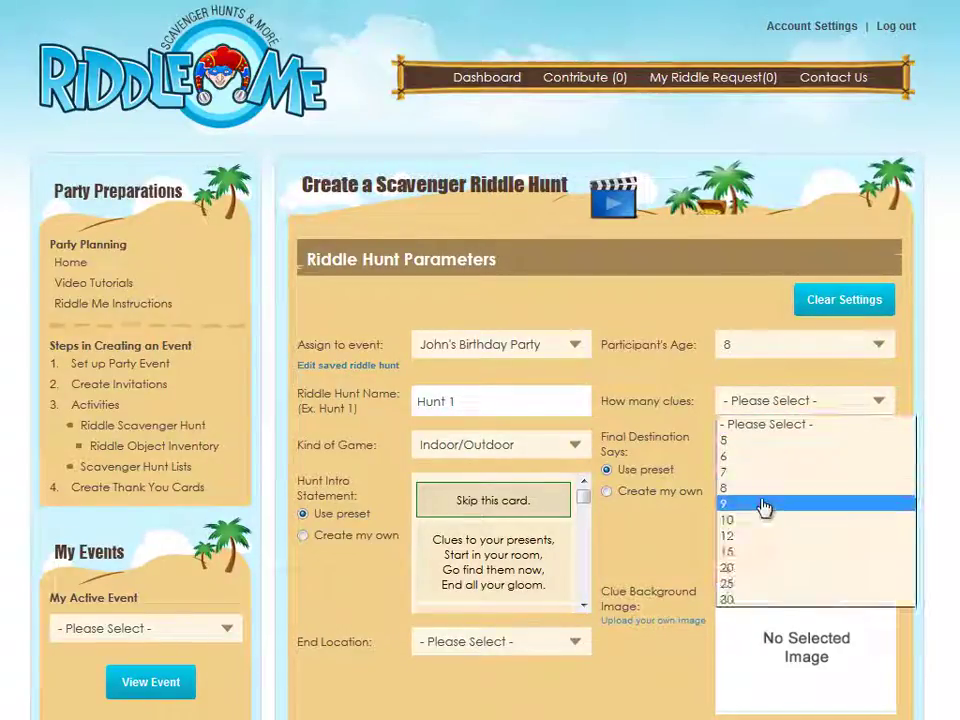
{"action": "left_click", "coordinate": [762, 520]}
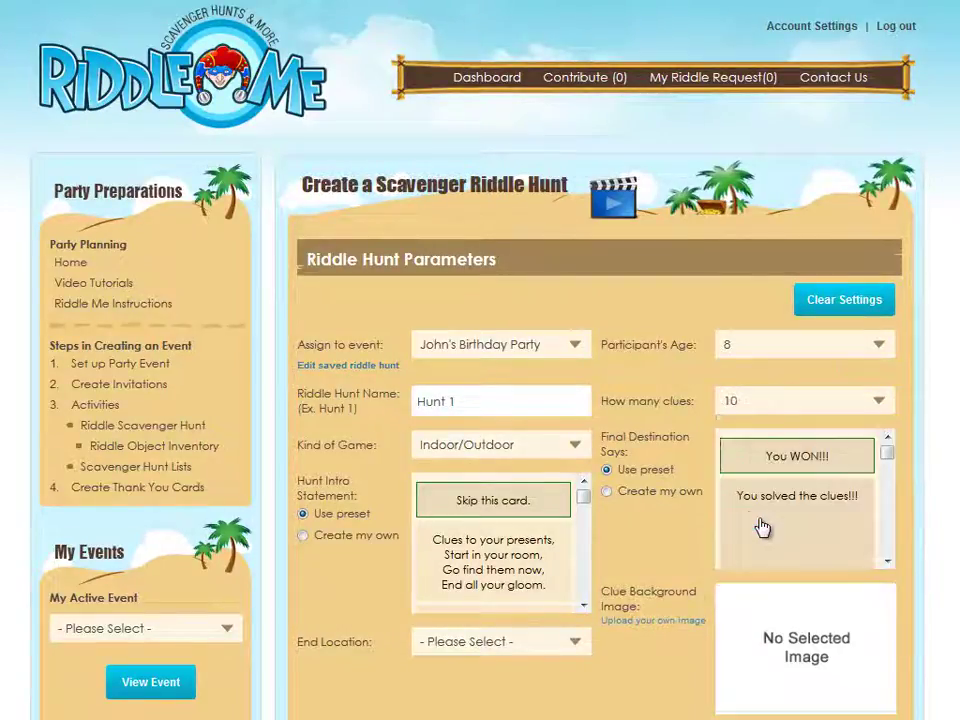
Pick the preset intro "Clues to your presents" and final message "You solved the clues!!!", and view the end location options.
{"action": "left_click", "coordinate": [493, 572]}
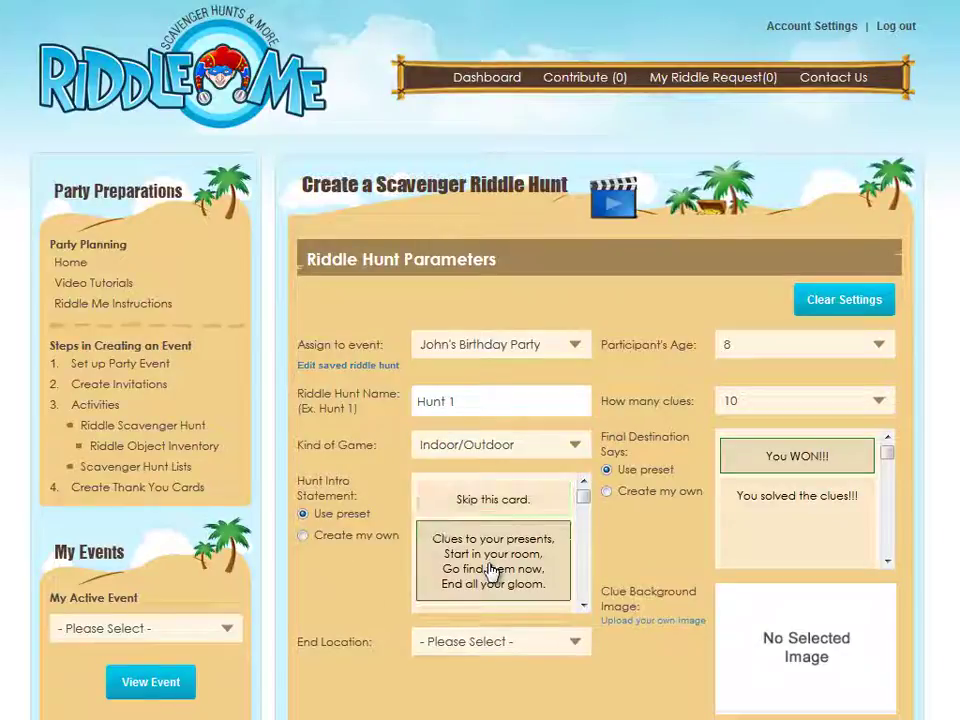
{"action": "left_click", "coordinate": [793, 538]}
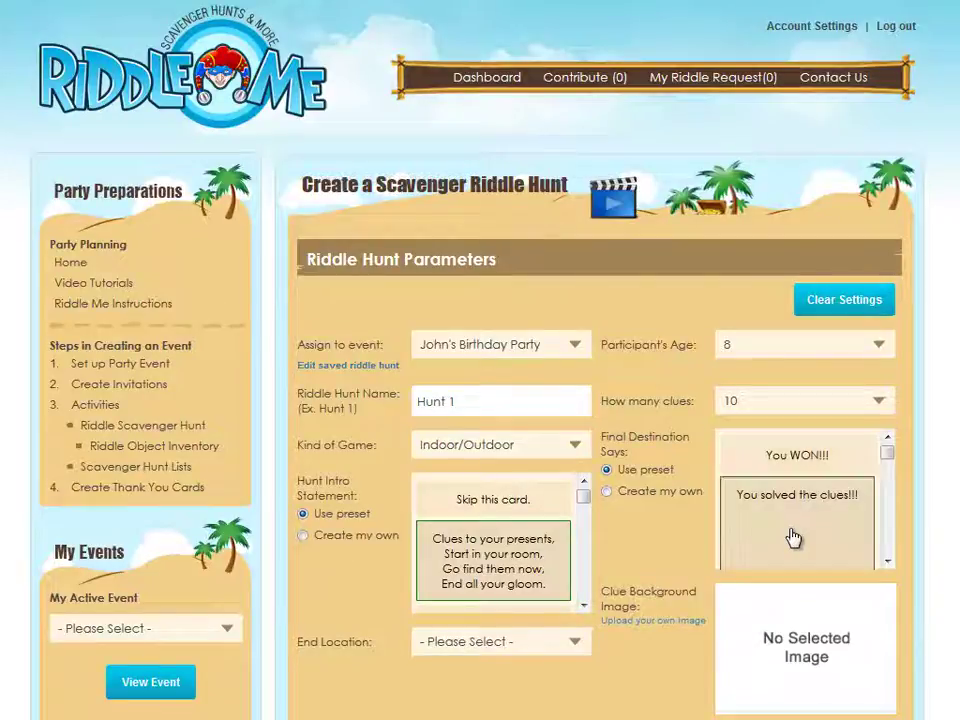
{"action": "left_click", "coordinate": [535, 653]}
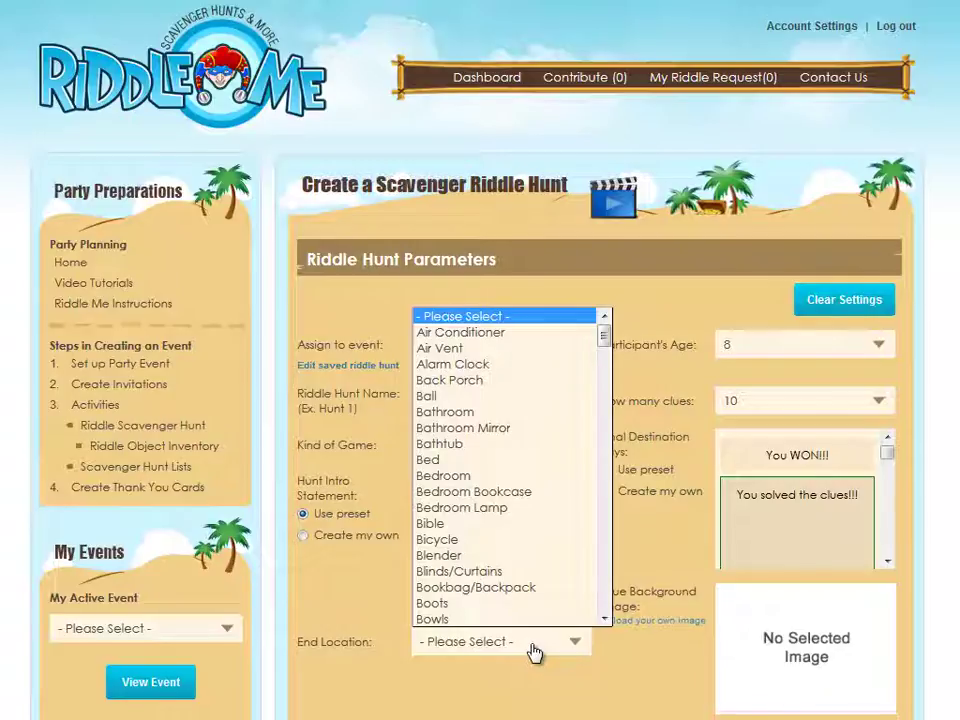
{"action": "left_click", "coordinate": [533, 650]}
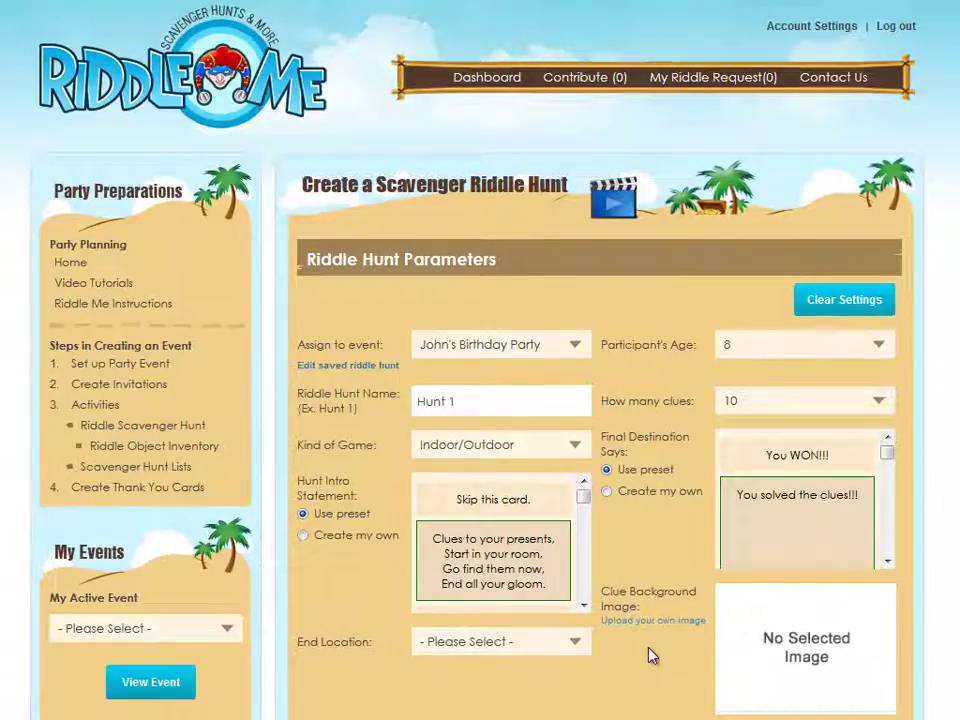
Set the clue background to the public image showing the red-haired woman and the dark-haired man together.
{"action": "scroll", "coordinate": [651, 655], "scroll_direction": "down", "scroll_amount": 3}
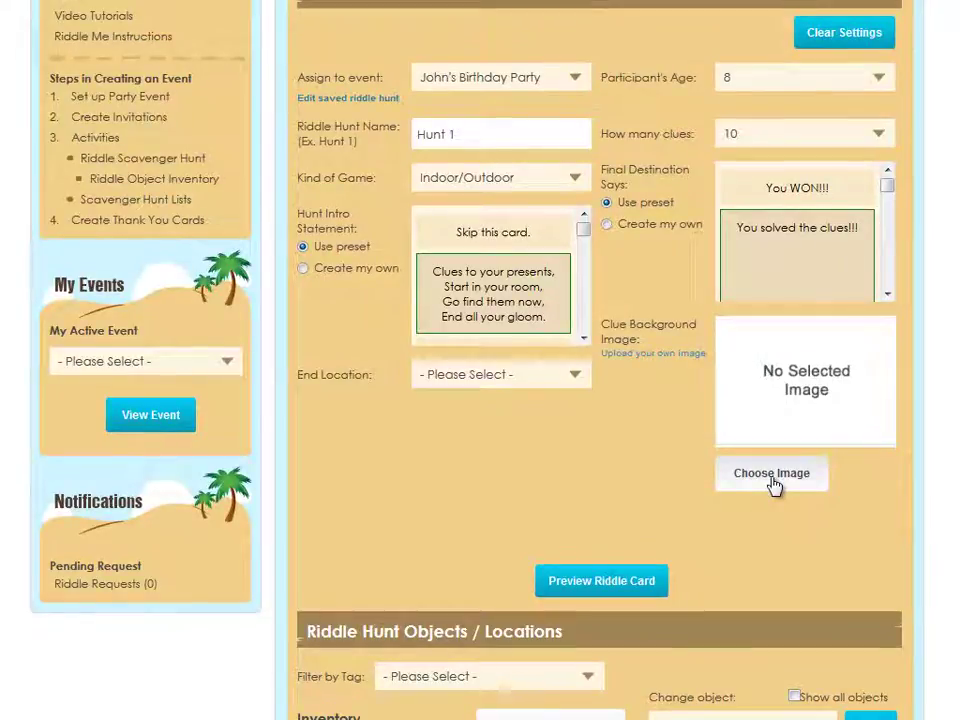
{"action": "left_click", "coordinate": [772, 478]}
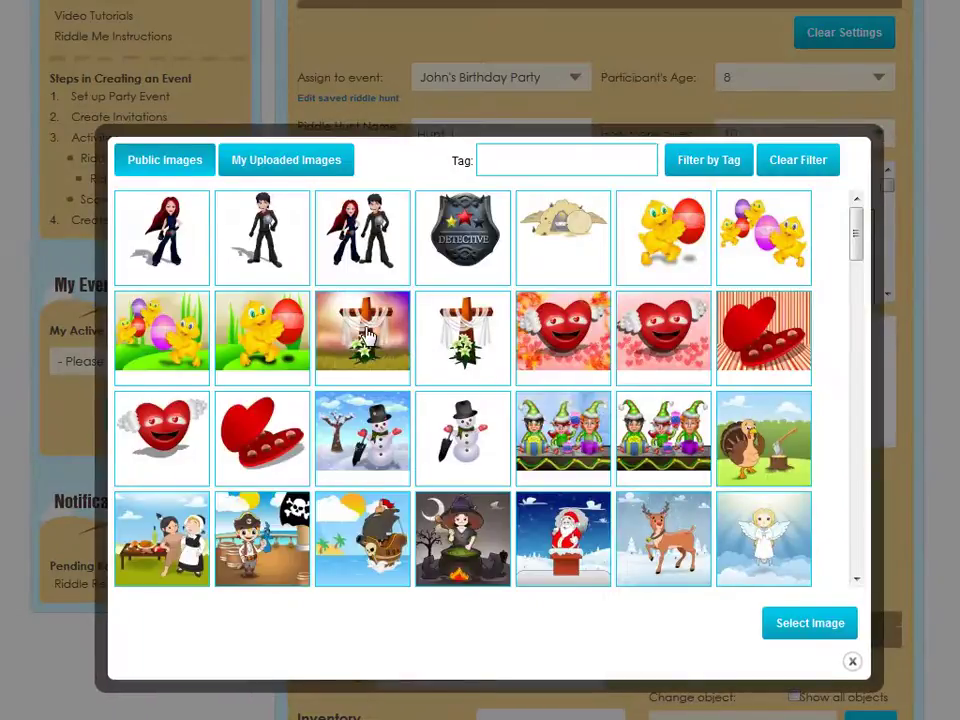
{"action": "double_click", "coordinate": [355, 240]}
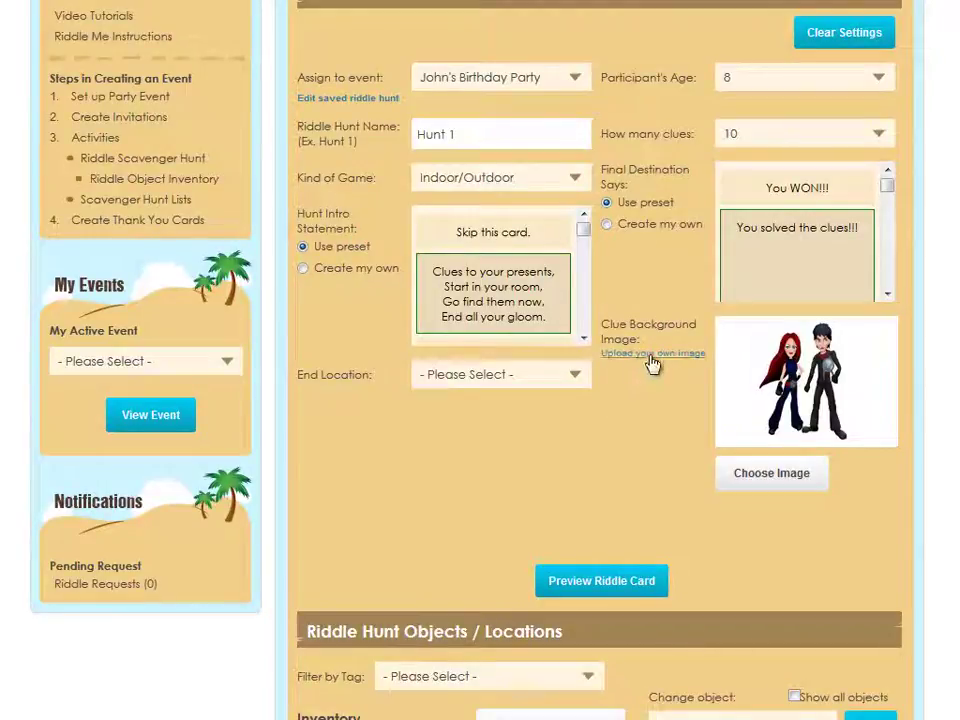
Check the personally uploaded images available for the clue background, keeping the current picture.
{"action": "left_click", "coordinate": [782, 482]}
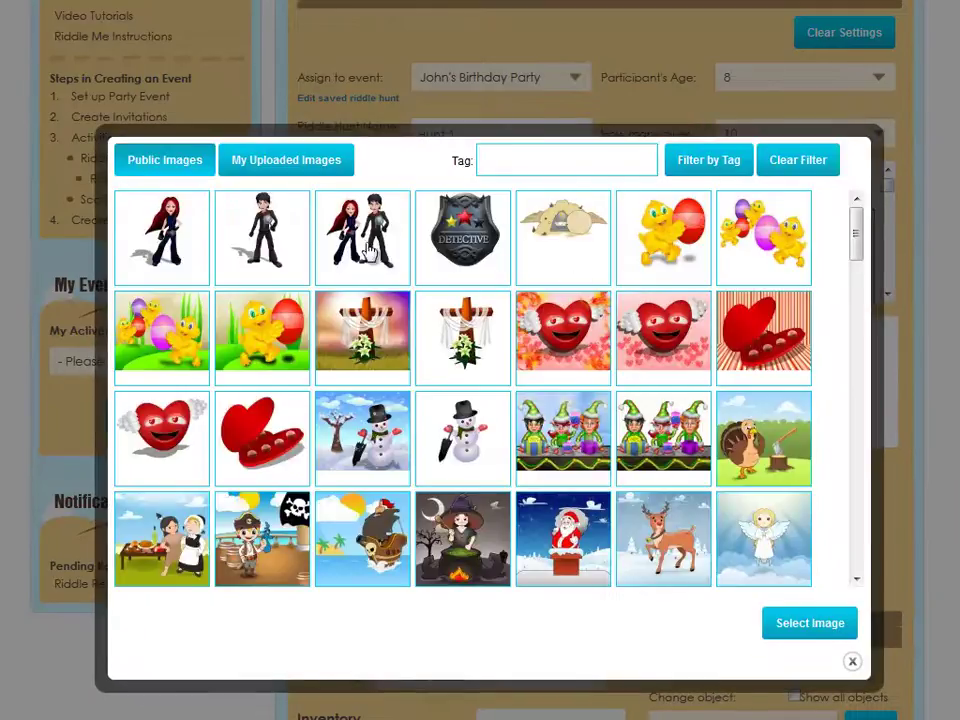
{"action": "left_click", "coordinate": [292, 170]}
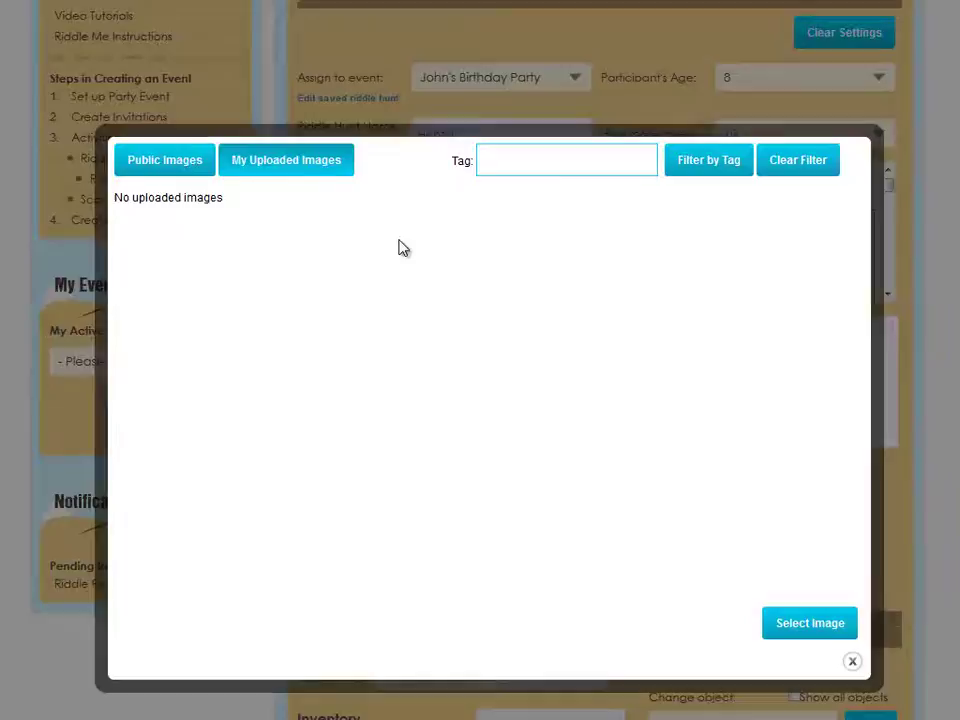
{"action": "left_click", "coordinate": [853, 667]}
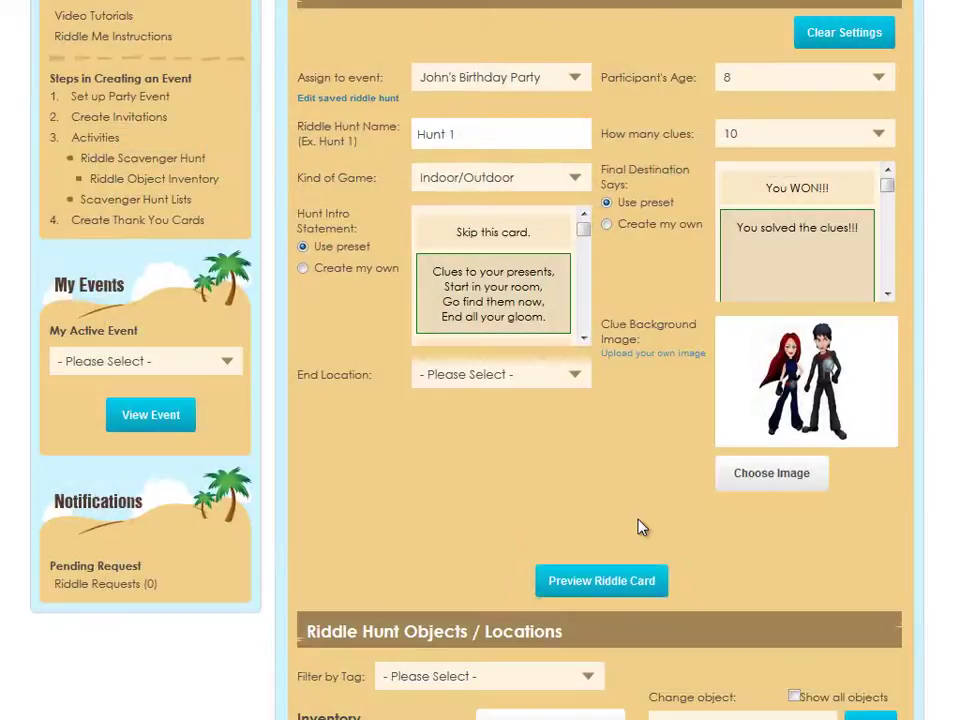
Preview the riddle card with its intro text and background image.
{"action": "left_click", "coordinate": [604, 584]}
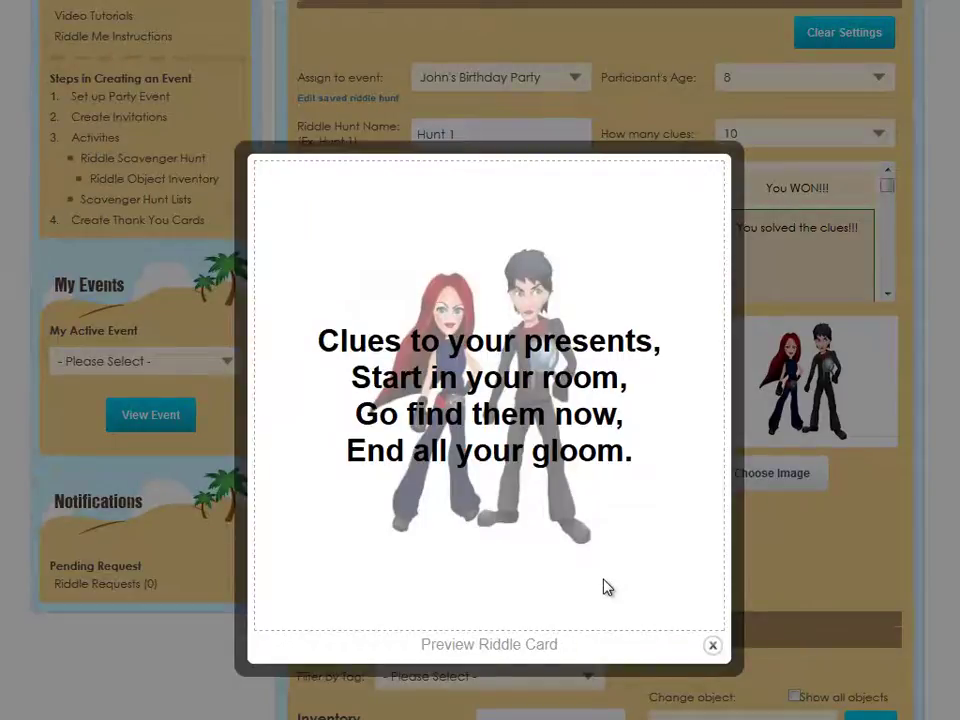
{"action": "left_click", "coordinate": [712, 645]}
Look at the tag filter options for the hunt objects and generate a new hunt with no tag selected.
{"action": "scroll", "coordinate": [611, 552], "scroll_direction": "down", "scroll_amount": 1}
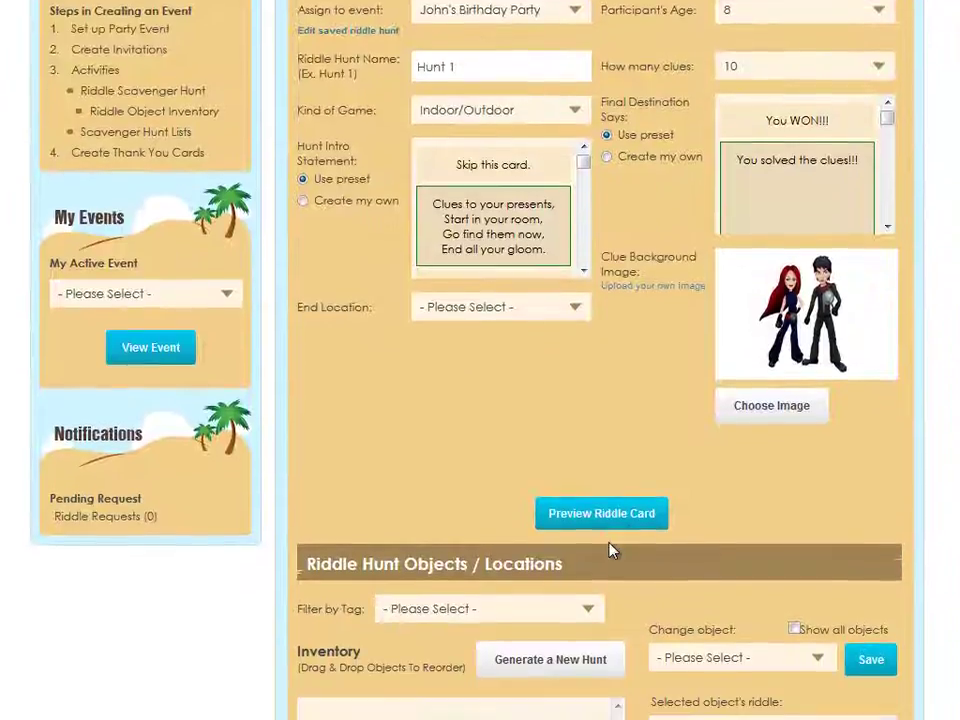
{"action": "scroll", "coordinate": [612, 551], "scroll_direction": "down", "scroll_amount": 5}
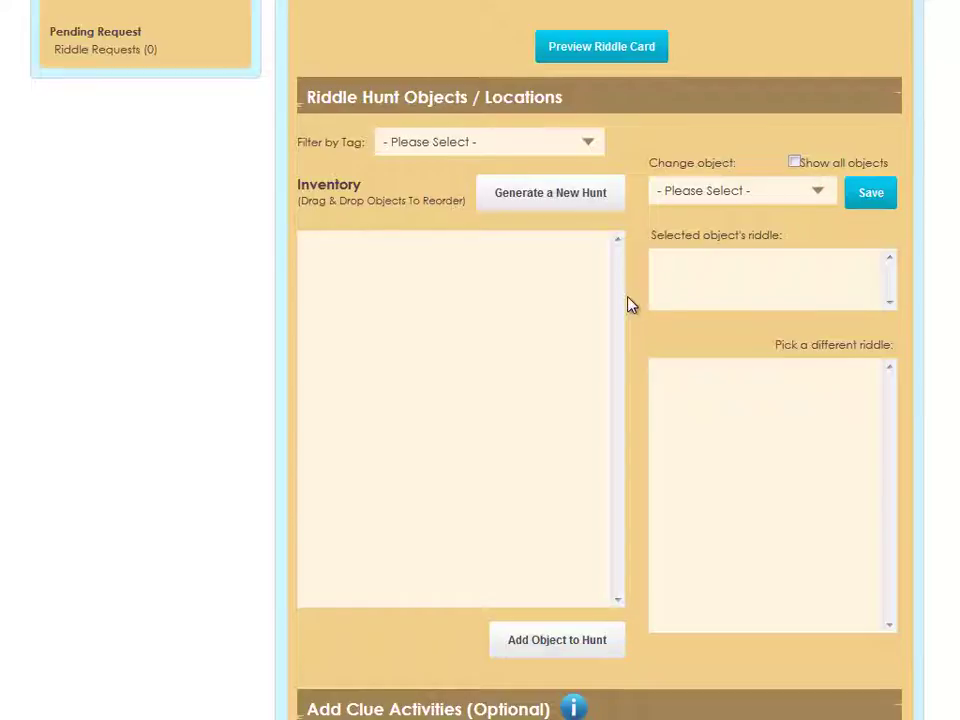
{"action": "left_click", "coordinate": [597, 147]}
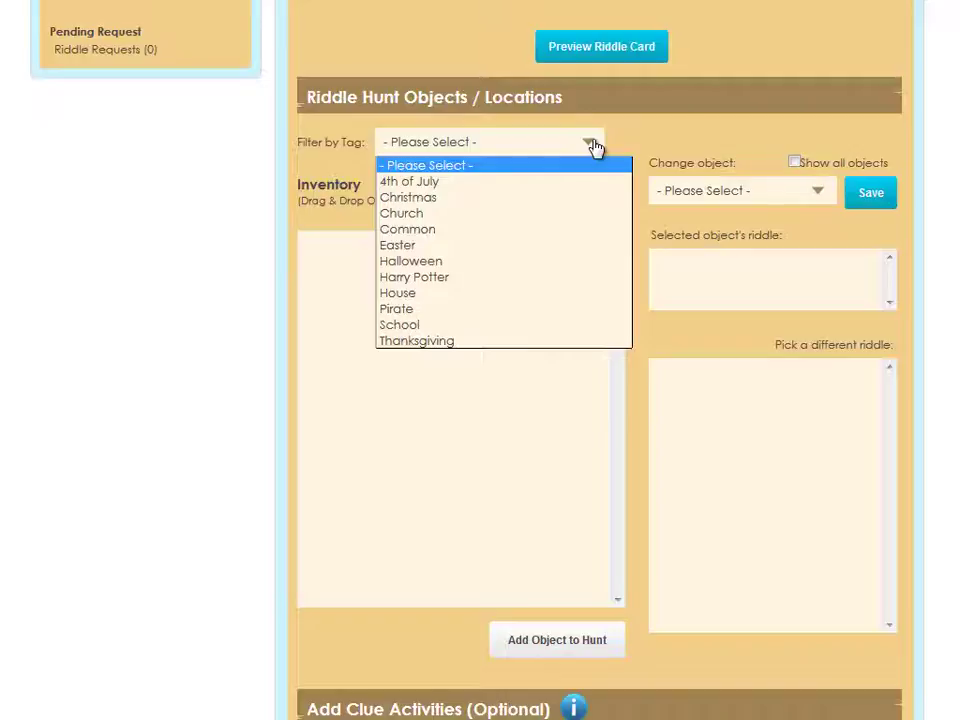
{"action": "left_click", "coordinate": [592, 145]}
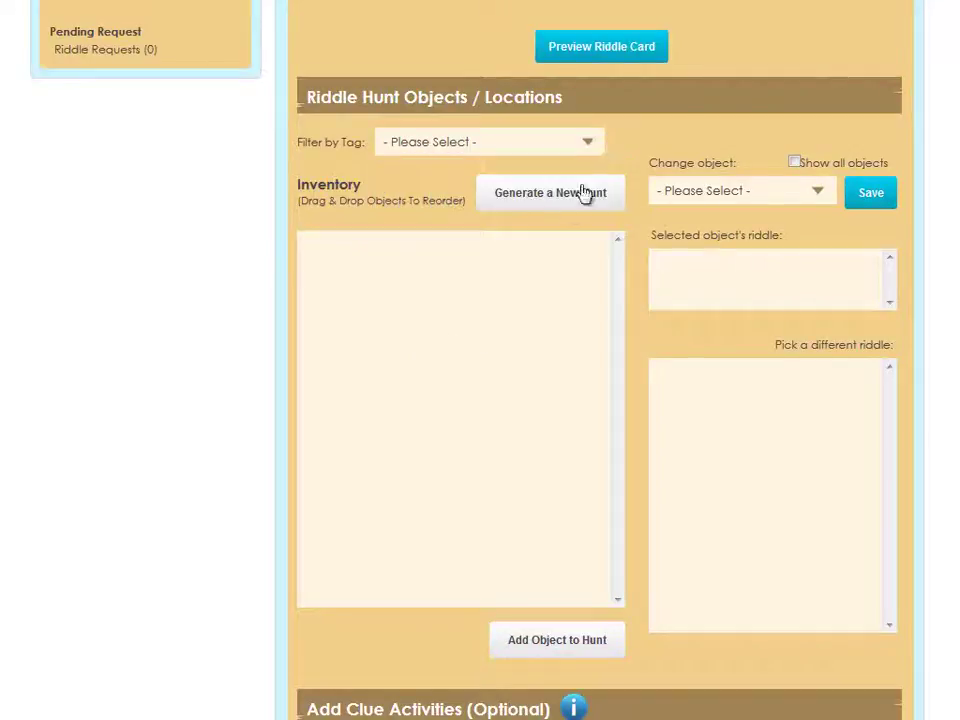
{"action": "left_click", "coordinate": [549, 201]}
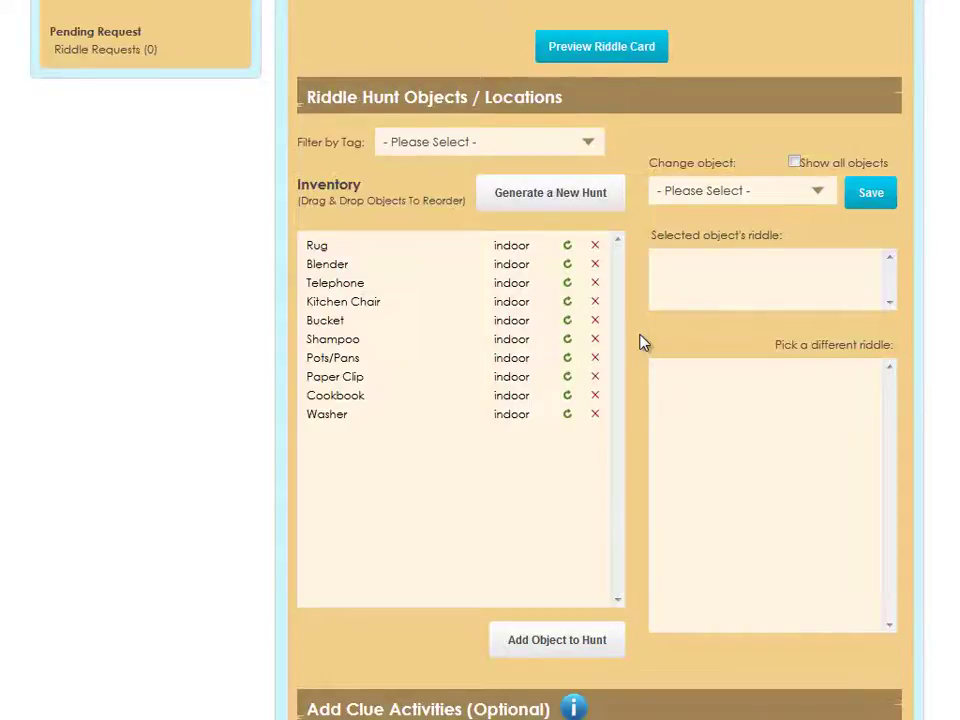
Select the Telephone object in the inventory and examine its current riddle and the alternative riddles for other ages.
{"action": "scroll", "coordinate": [640, 340], "scroll_direction": "down", "scroll_amount": 1}
{"action": "left_click", "coordinate": [355, 233]}
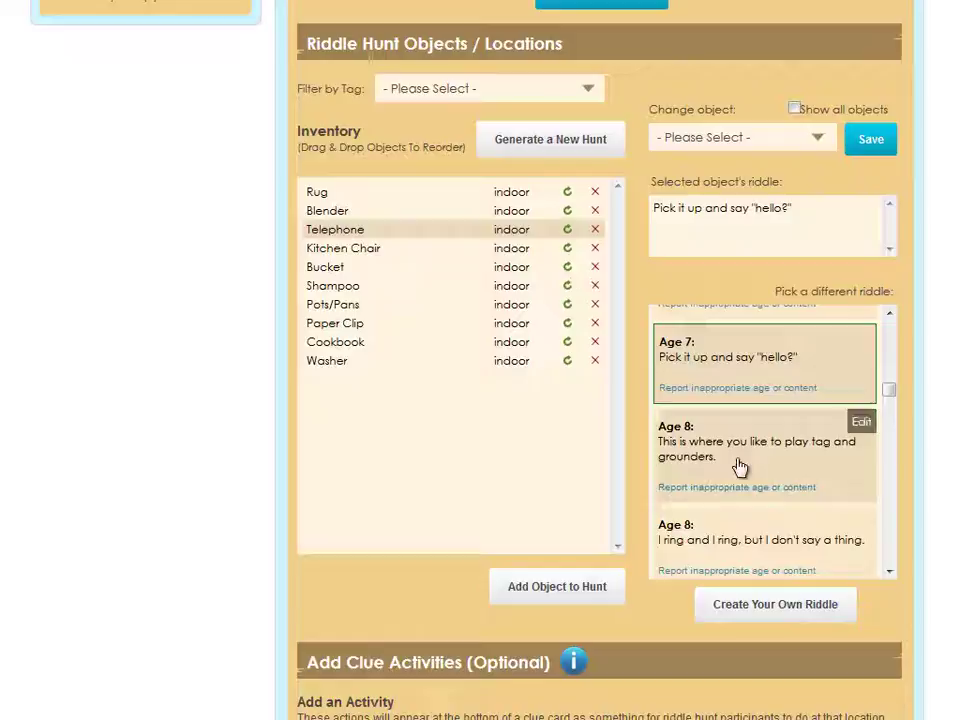
{"action": "scroll", "coordinate": [739, 480], "scroll_direction": "down", "scroll_amount": 1}
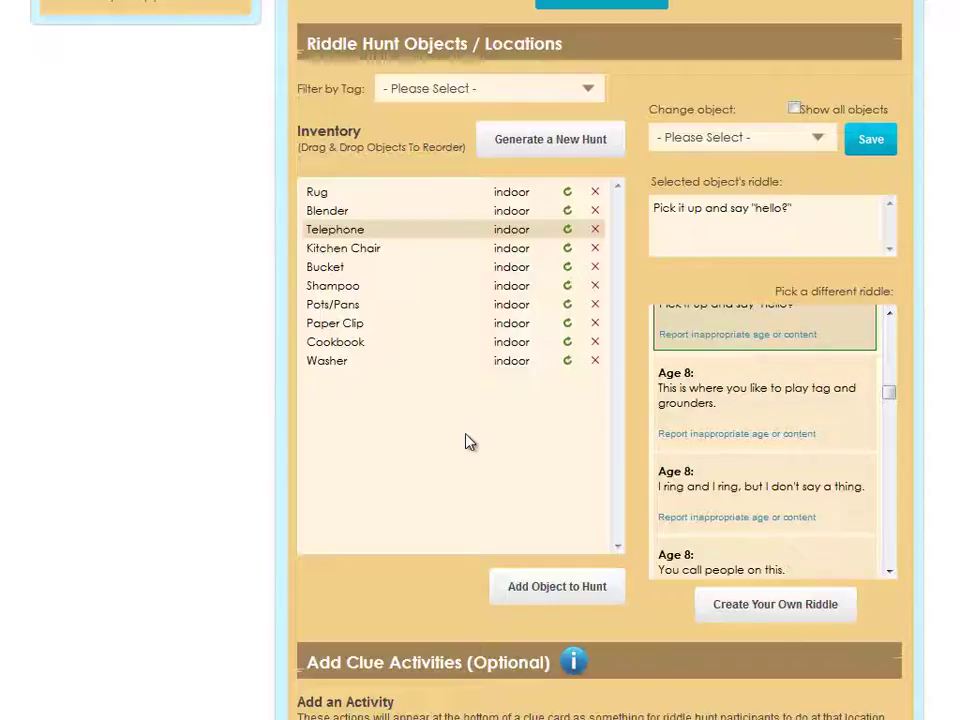
{"action": "mouse_move", "coordinate": [718, 433]}
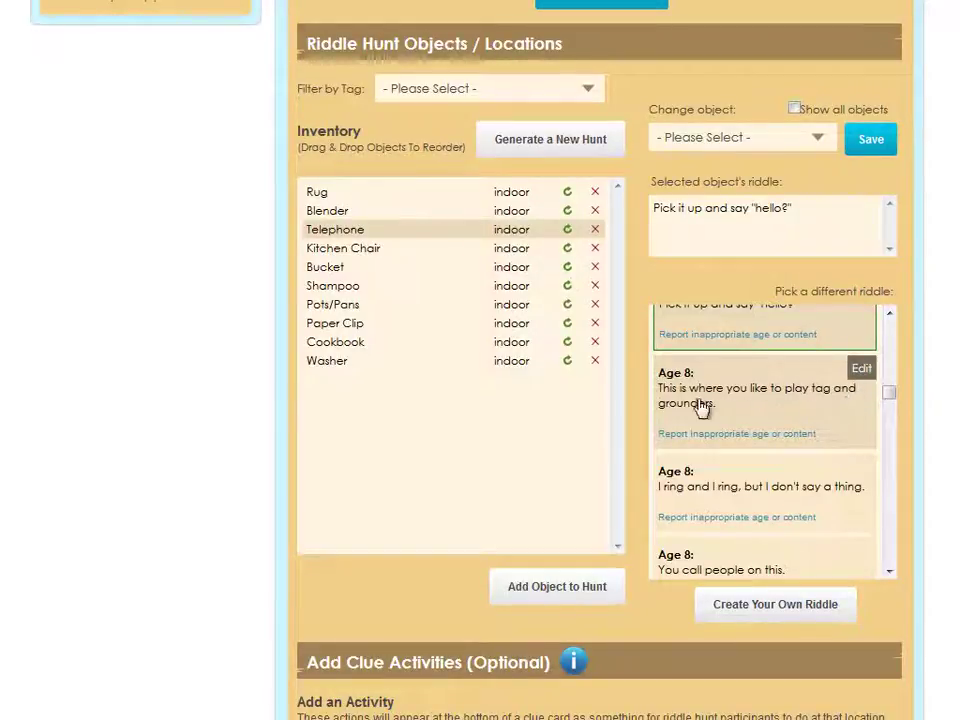
Swap Telephone for a random object, and change that replacement to "Ball - indoor" and save it.
{"action": "left_click", "coordinate": [567, 232]}
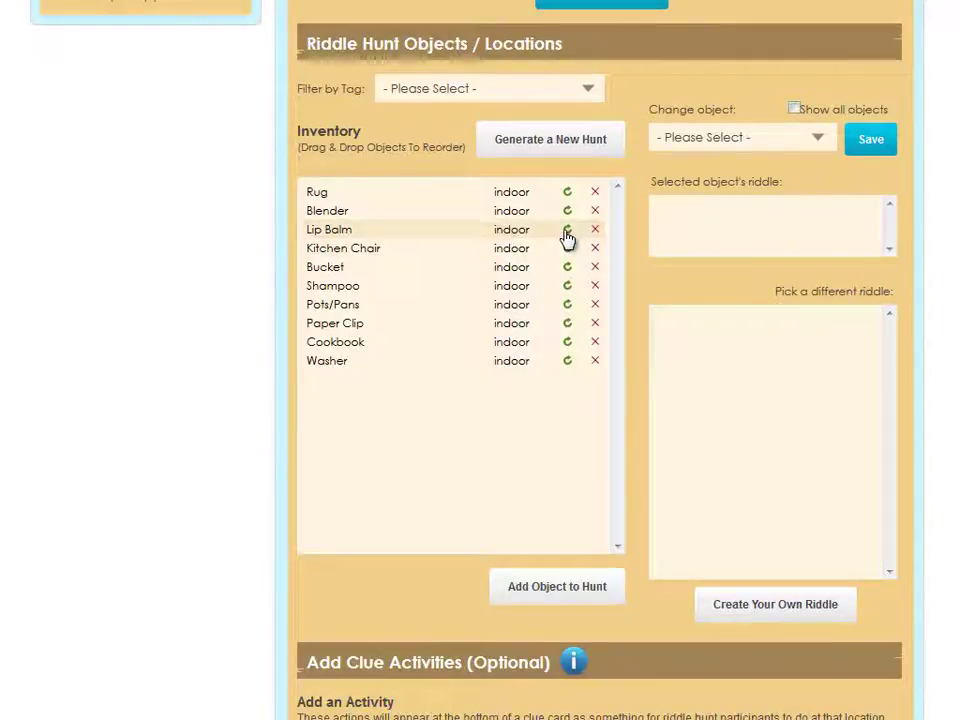
{"action": "left_click", "coordinate": [441, 235]}
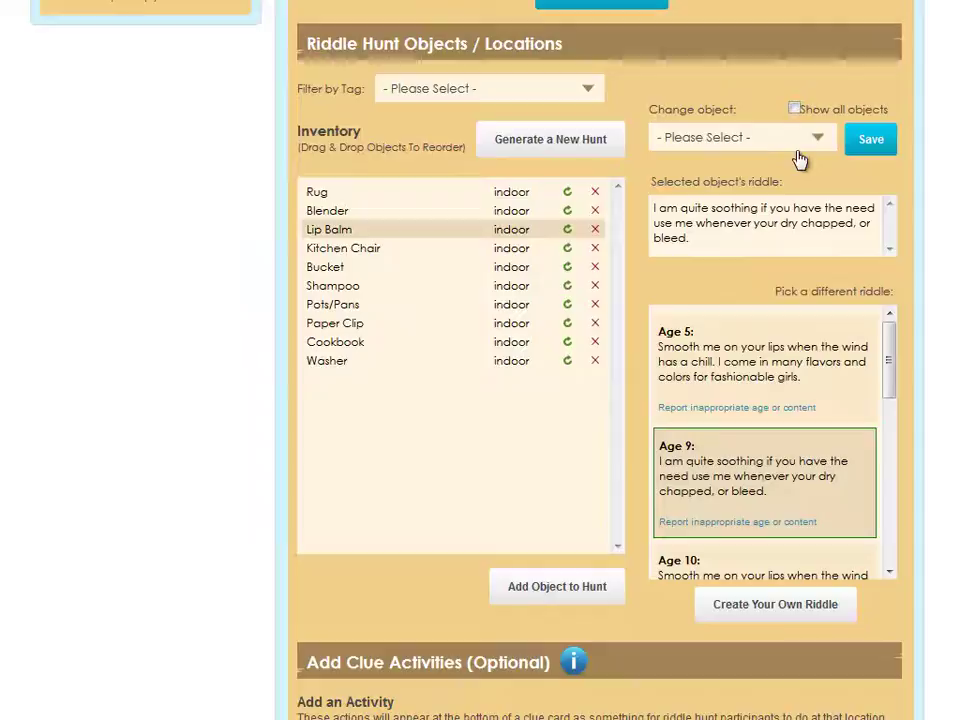
{"action": "left_click", "coordinate": [815, 142]}
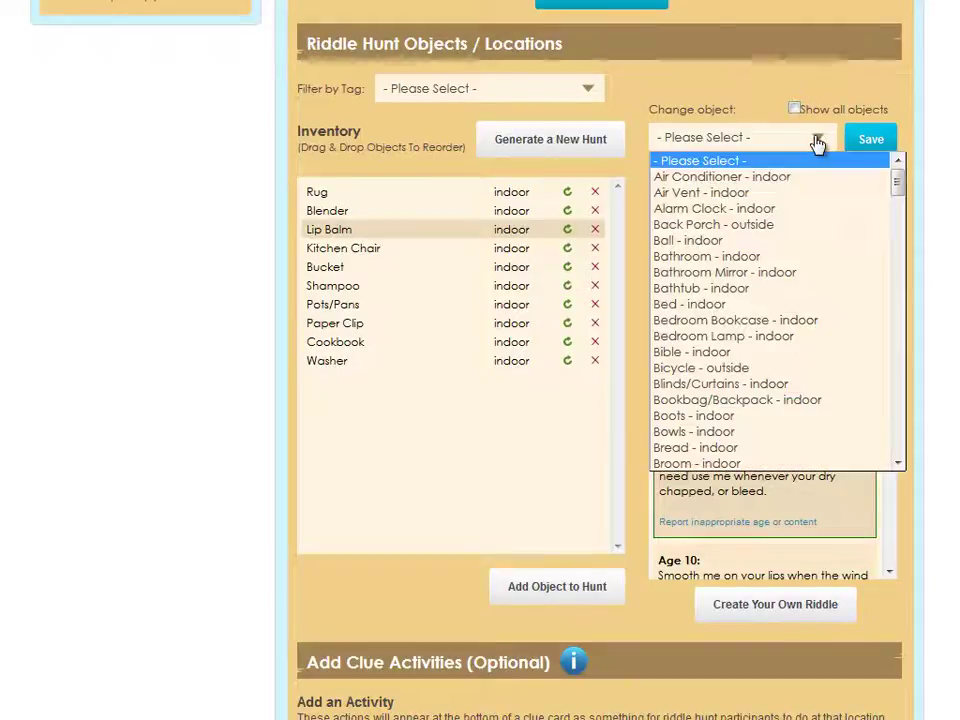
{"action": "left_click", "coordinate": [729, 247]}
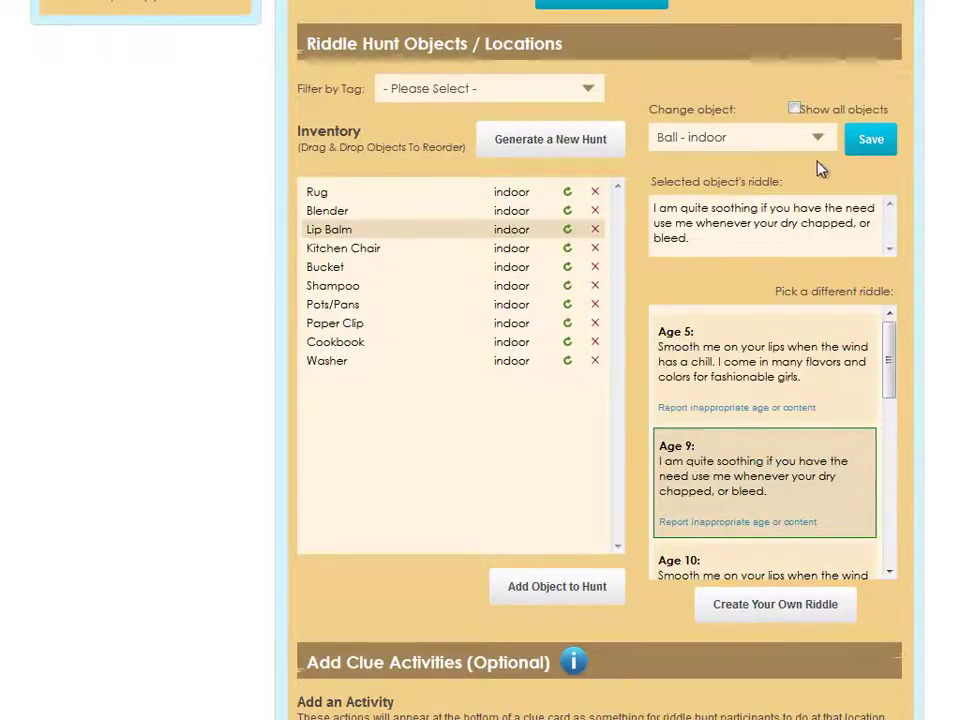
{"action": "left_click", "coordinate": [871, 143]}
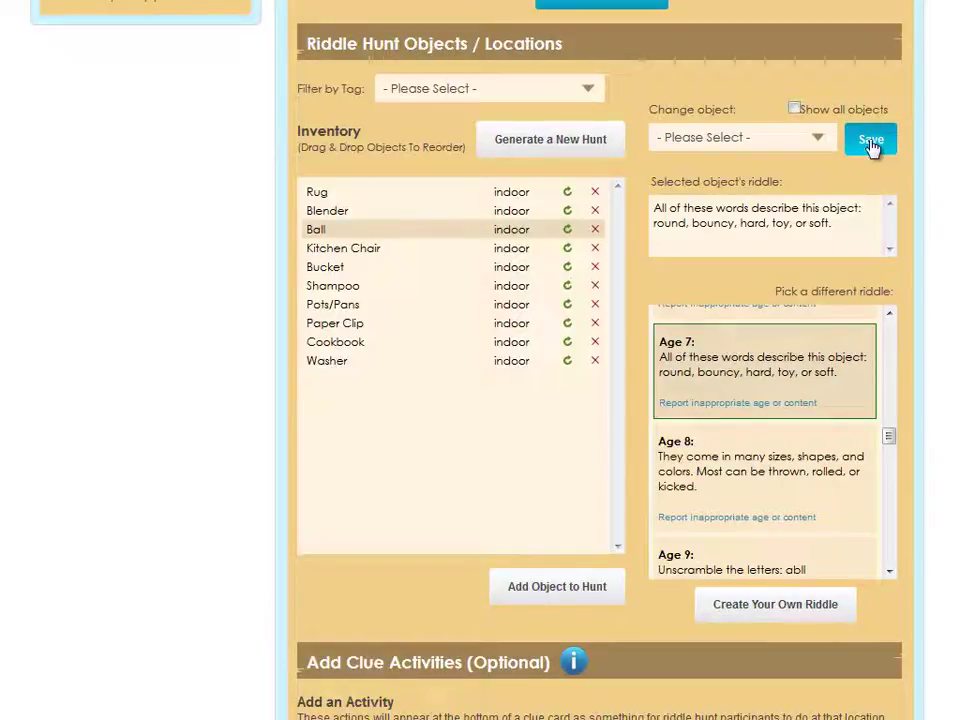
Delete the Ball object from the hunt inventory.
{"action": "left_click", "coordinate": [595, 230]}
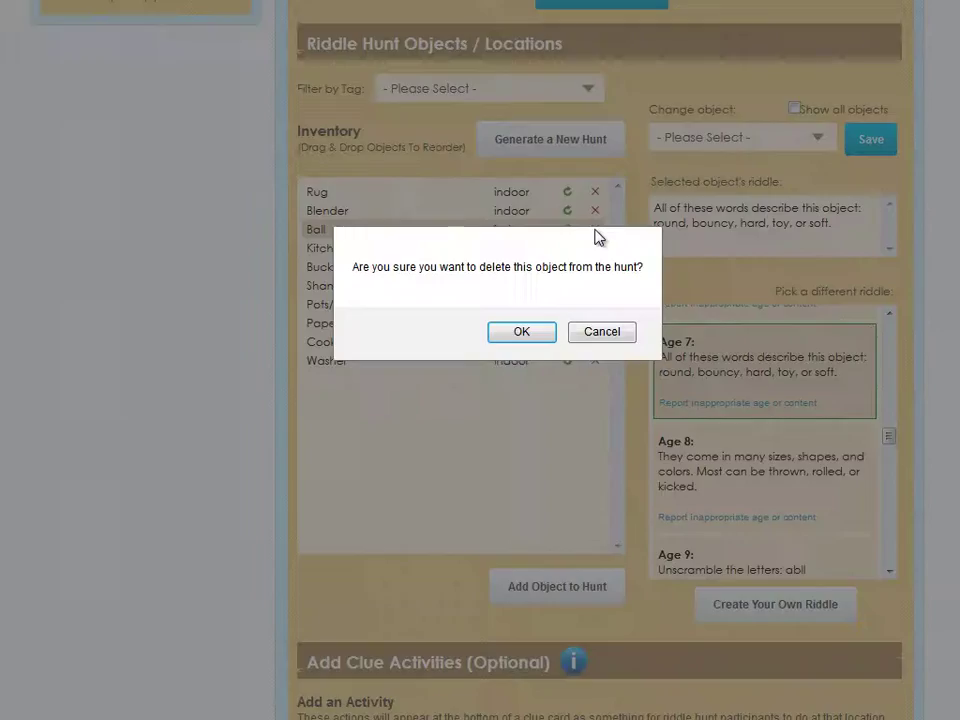
{"action": "left_click", "coordinate": [535, 335]}
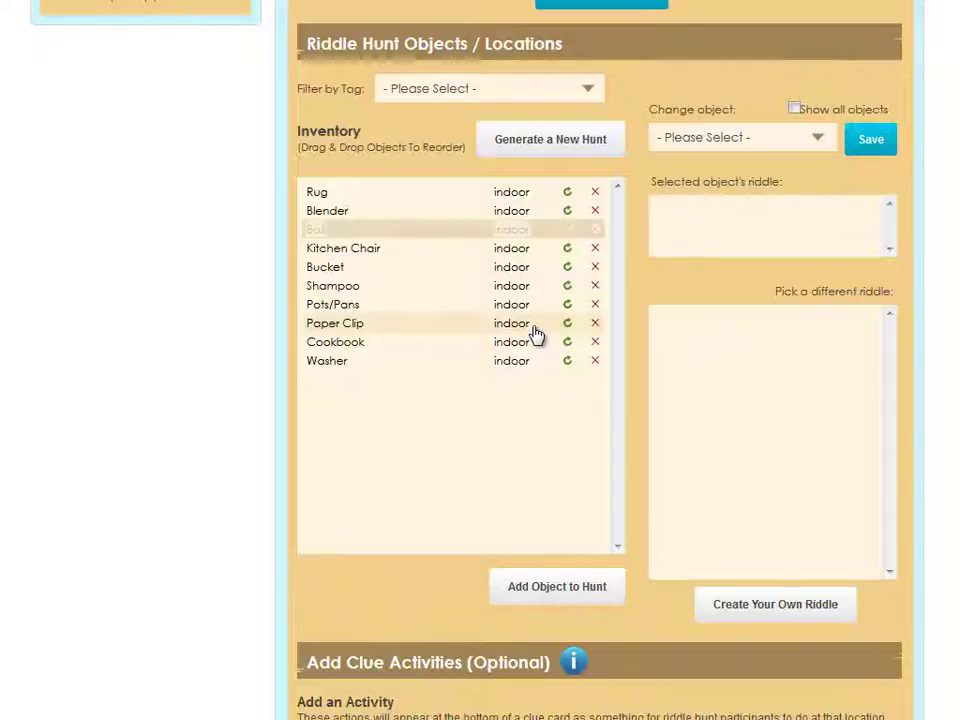
Create a new indoor object named "Test Object" and add it to the hunt.
{"action": "left_click", "coordinate": [555, 590]}
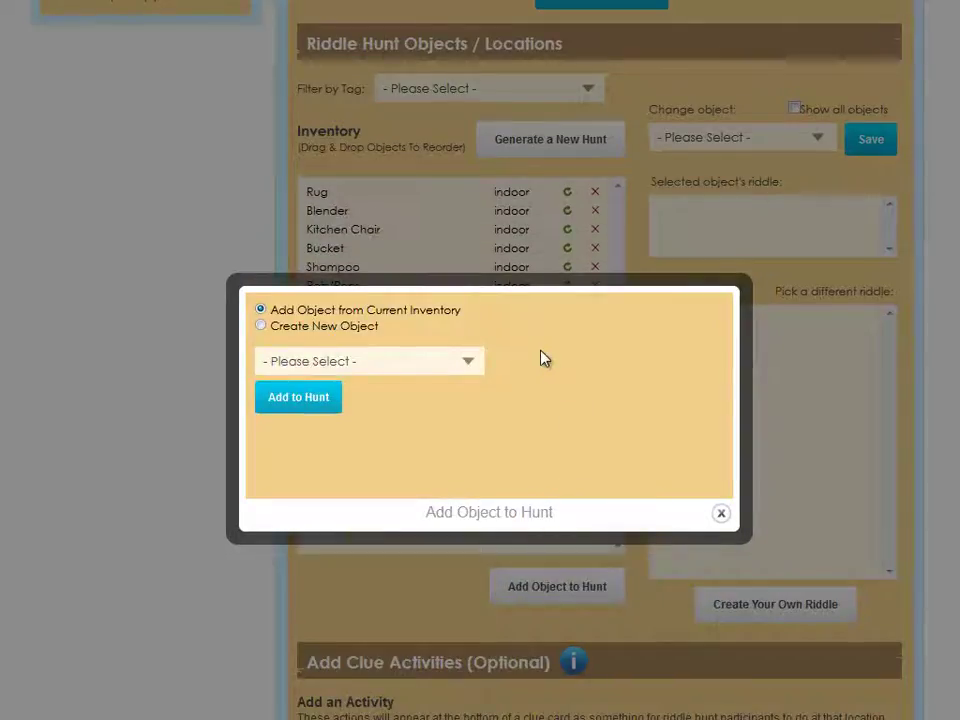
{"action": "left_click", "coordinate": [468, 367]}
{"action": "left_click", "coordinate": [468, 367]}
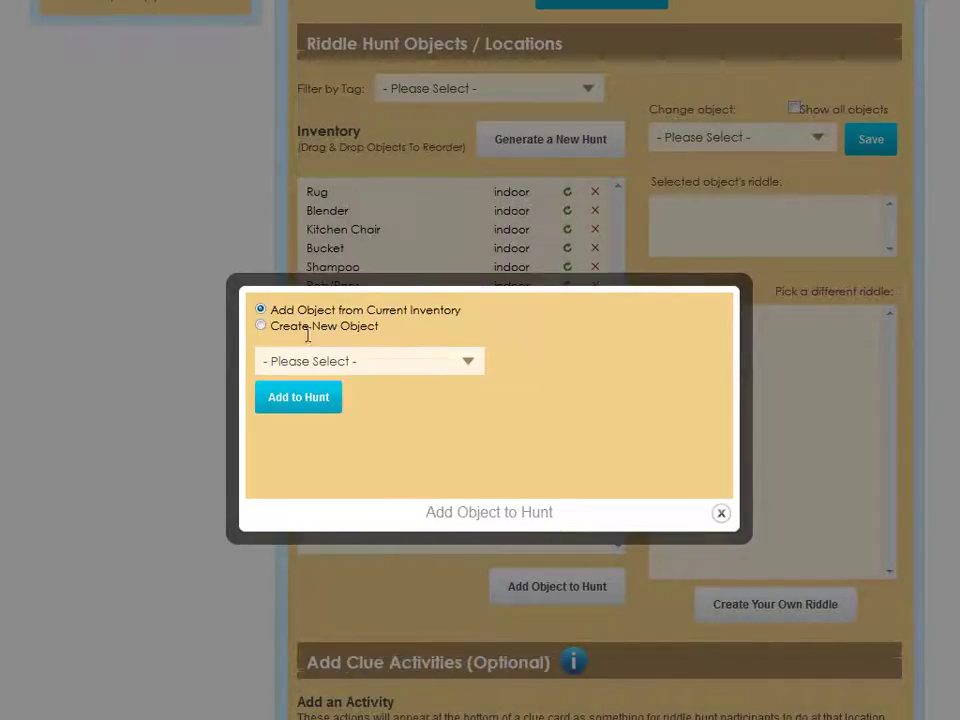
{"action": "left_click", "coordinate": [261, 326]}
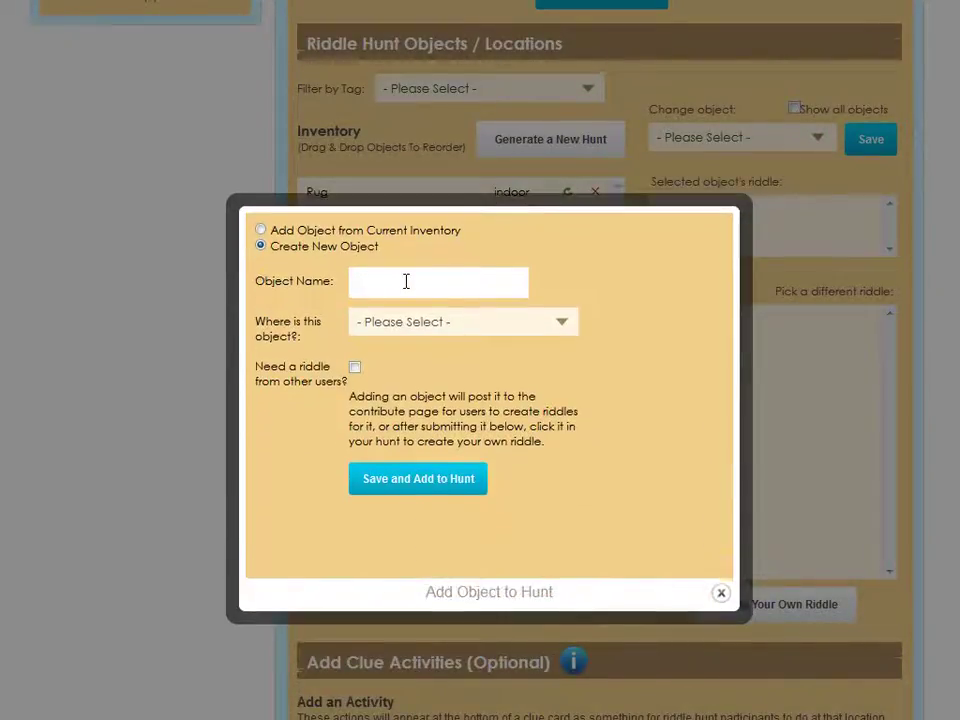
{"action": "left_click", "coordinate": [406, 281]}
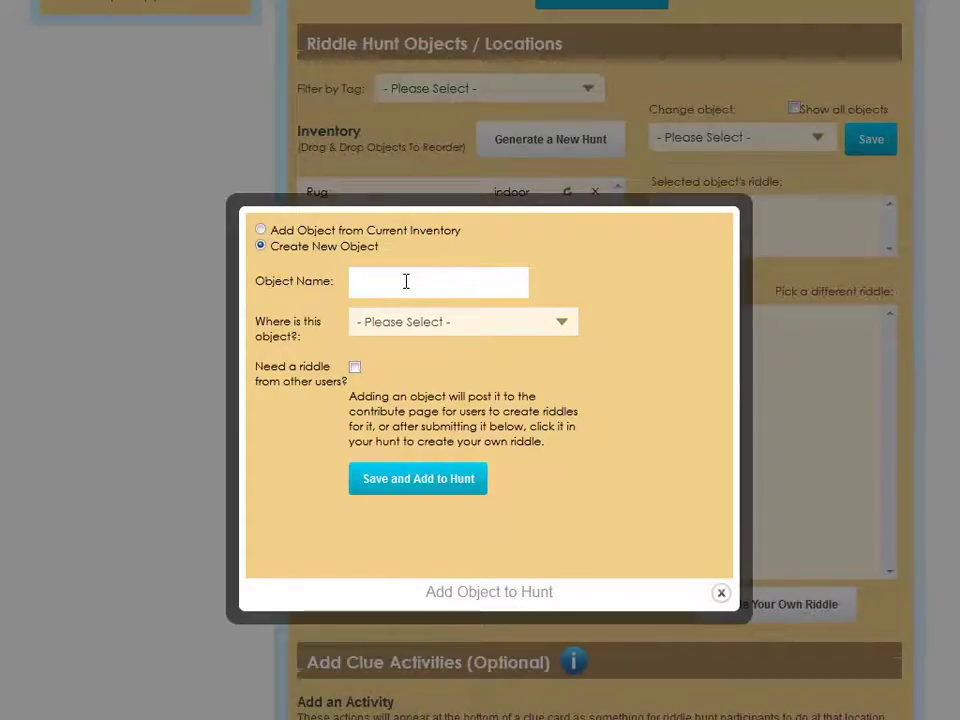
{"action": "type", "text": "Test"}
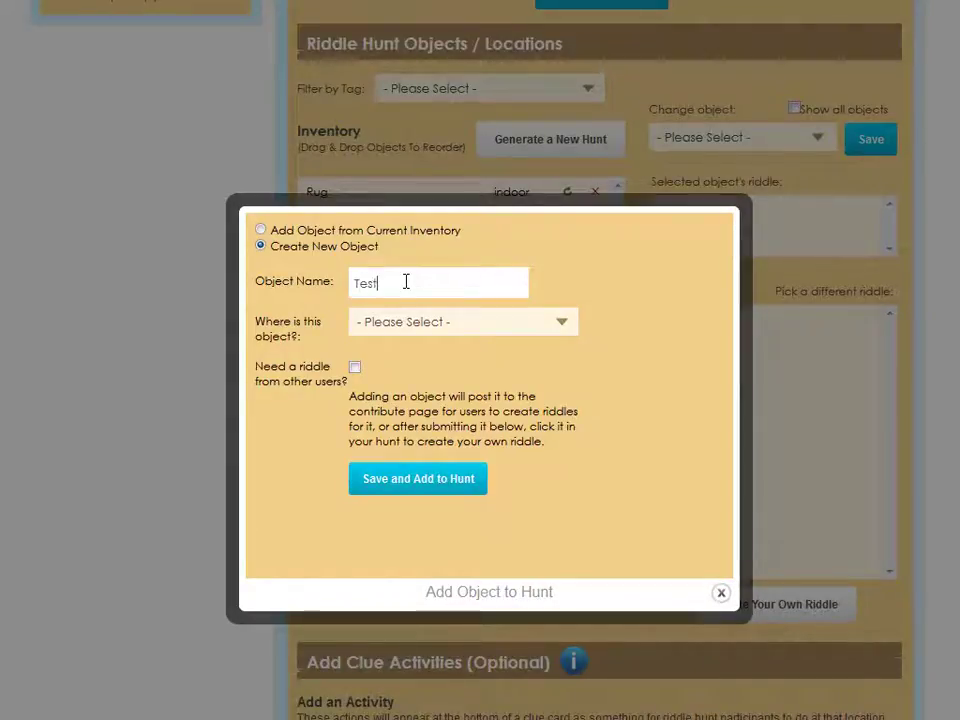
{"action": "type", "text": " Object"}
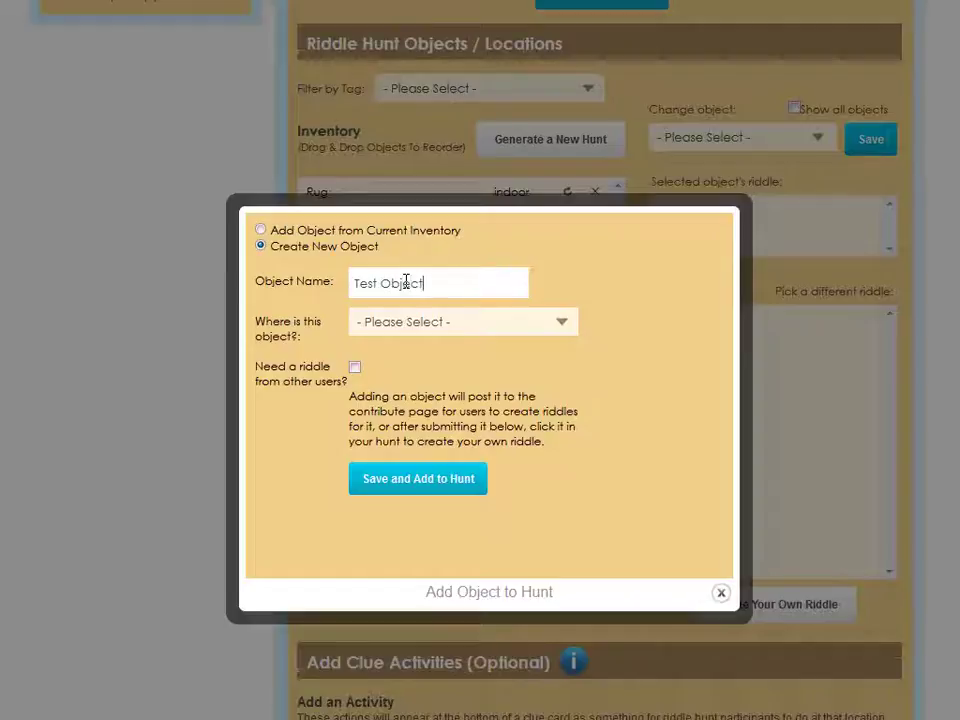
{"action": "left_click", "coordinate": [474, 328]}
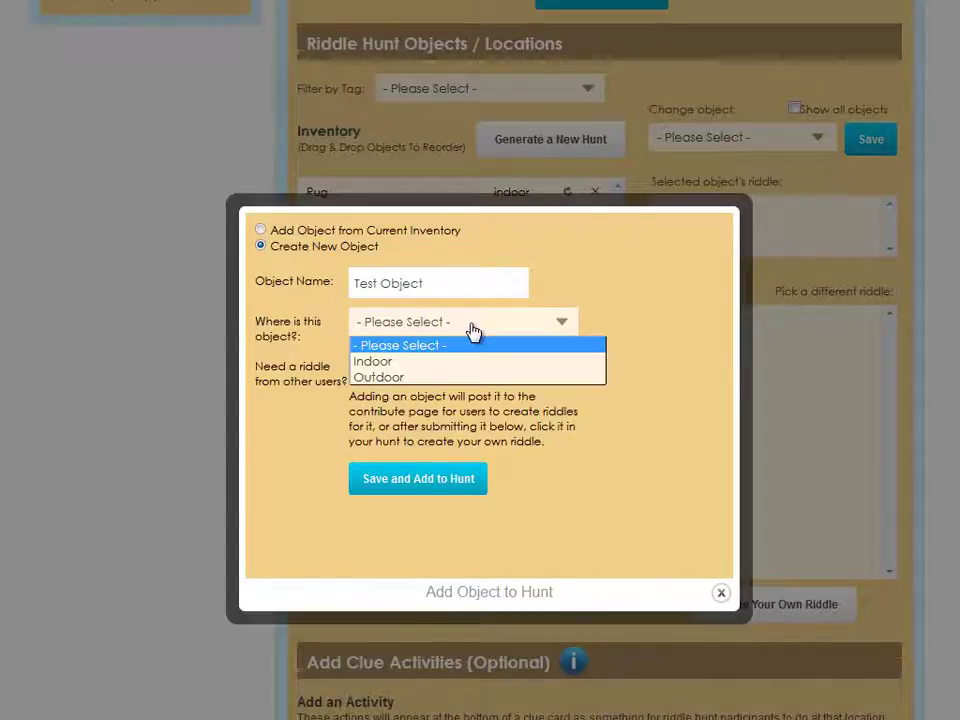
{"action": "left_click", "coordinate": [444, 360]}
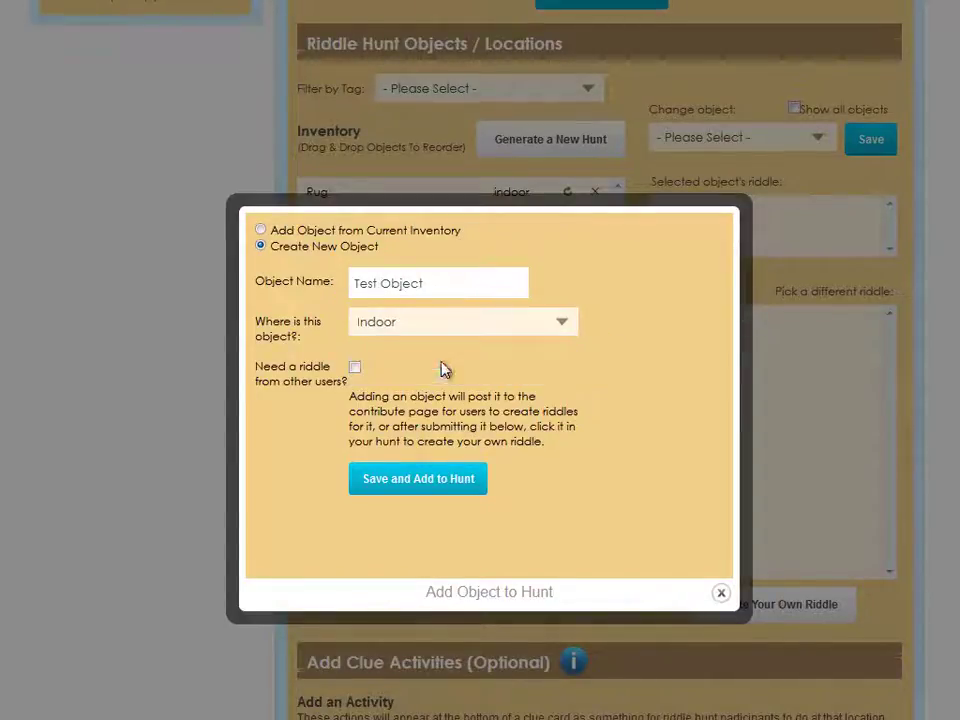
{"action": "left_click", "coordinate": [431, 484]}
Create and save a custom riddle for Test Object with the text "My own riddle." and age 7.
{"action": "mouse_move", "coordinate": [386, 204]}
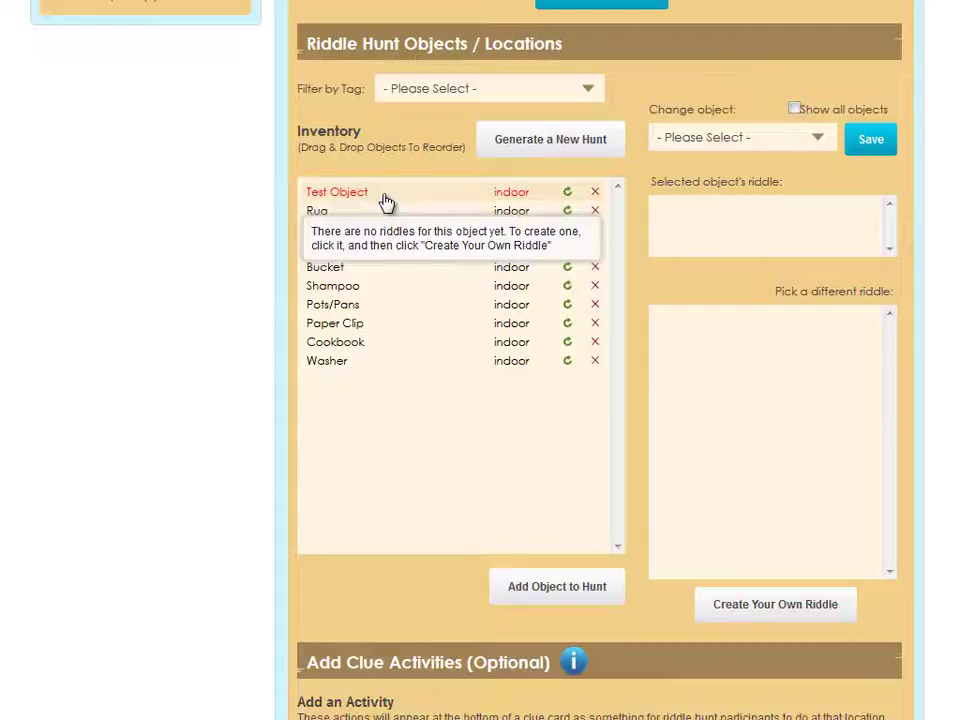
{"action": "left_click", "coordinate": [386, 201]}
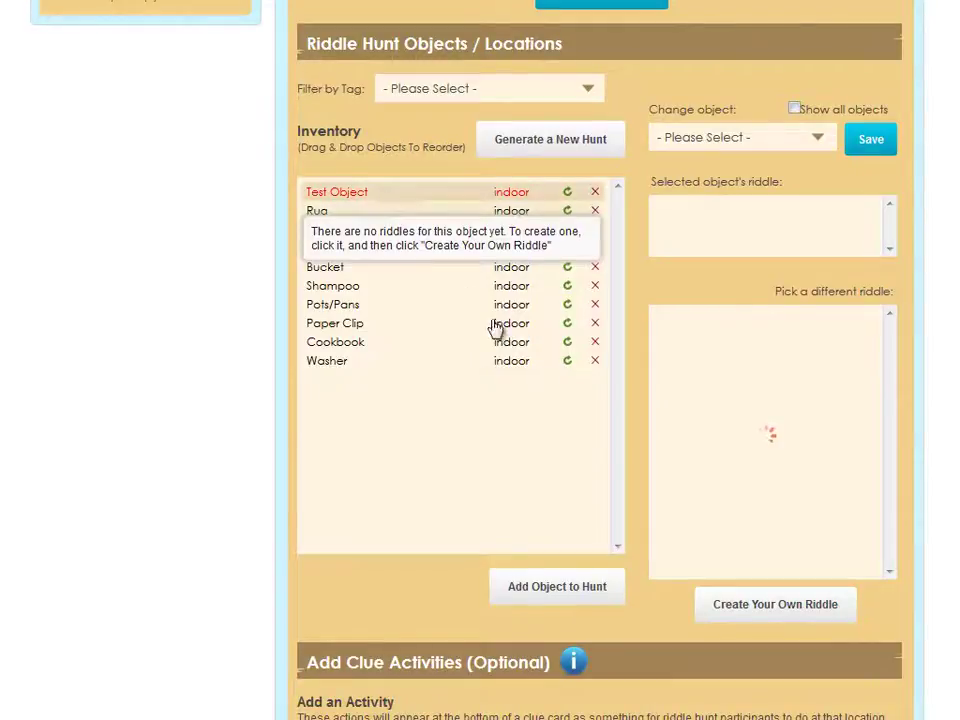
{"action": "left_click", "coordinate": [775, 605]}
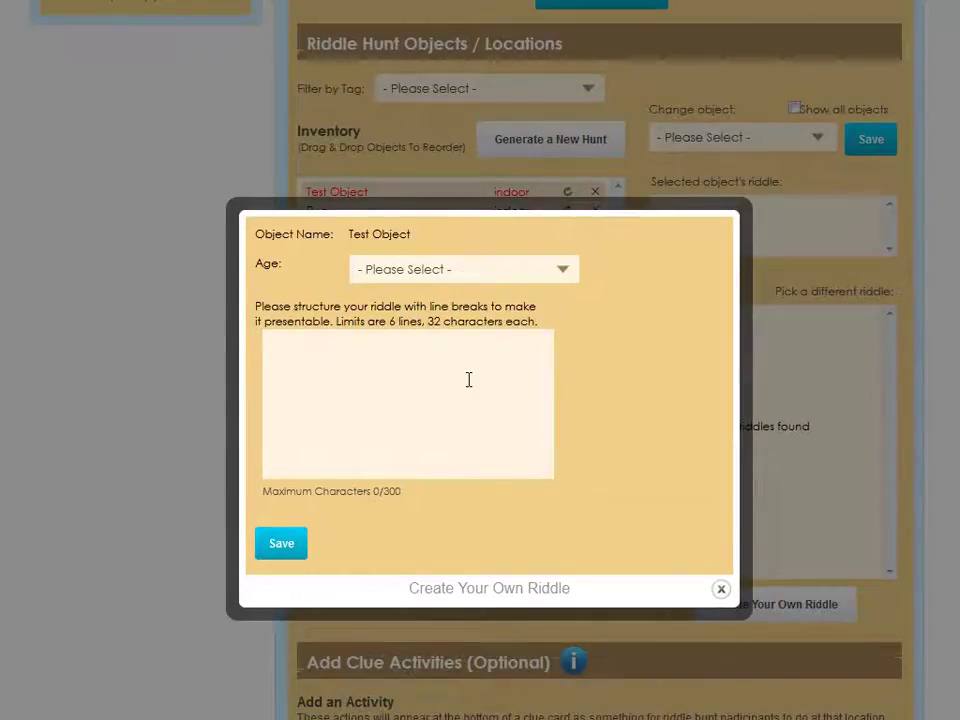
{"action": "type", "text": "My own riddle."}
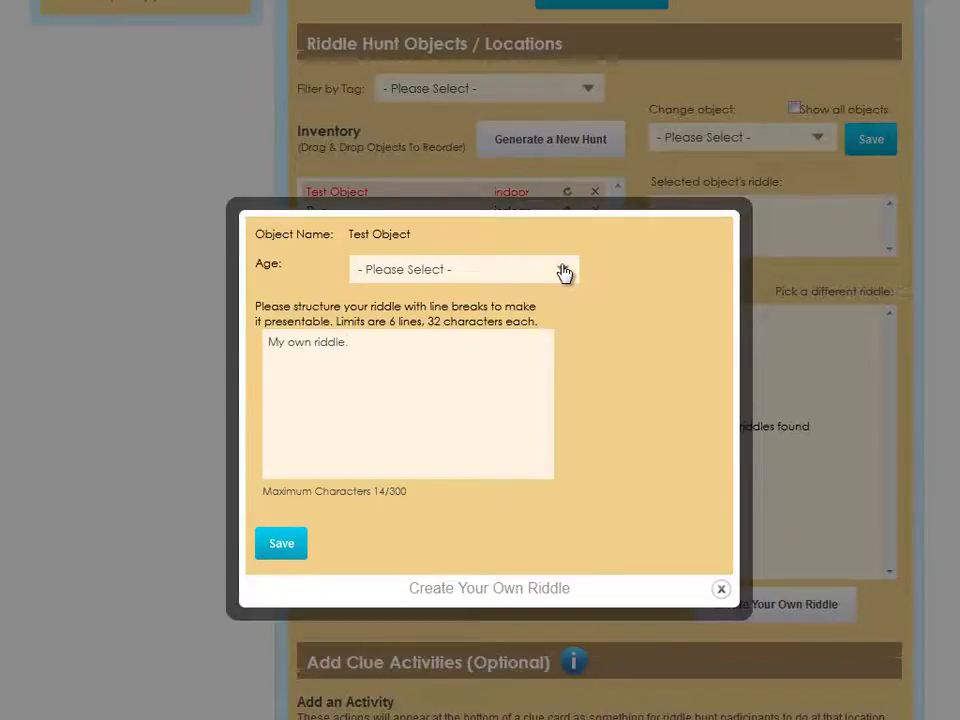
{"action": "left_click", "coordinate": [555, 273]}
{"action": "left_click", "coordinate": [390, 372]}
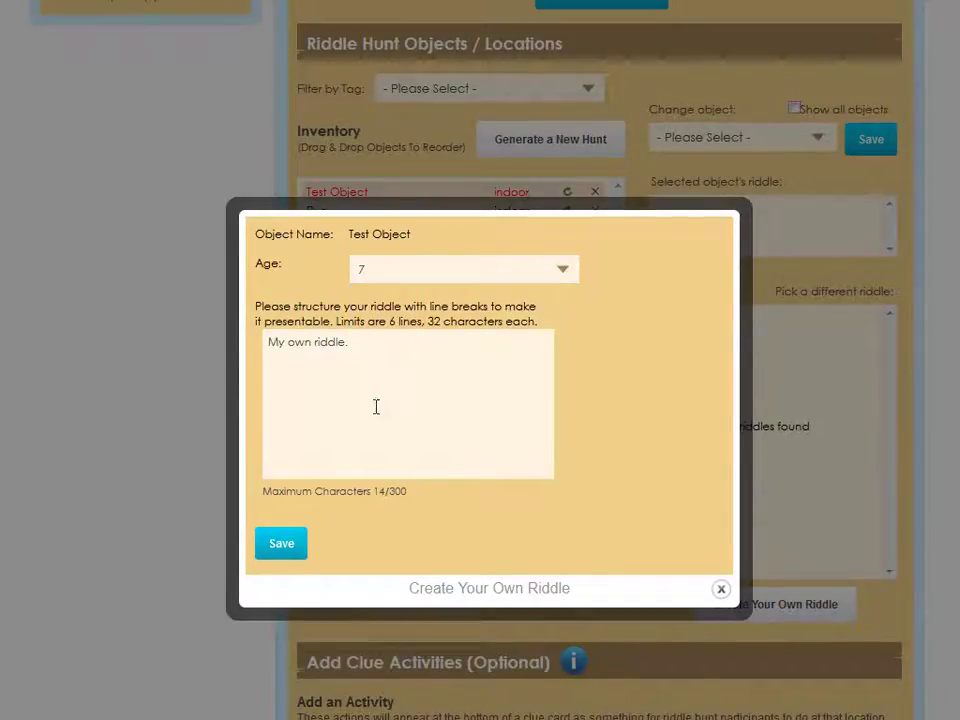
{"action": "left_click", "coordinate": [282, 547]}
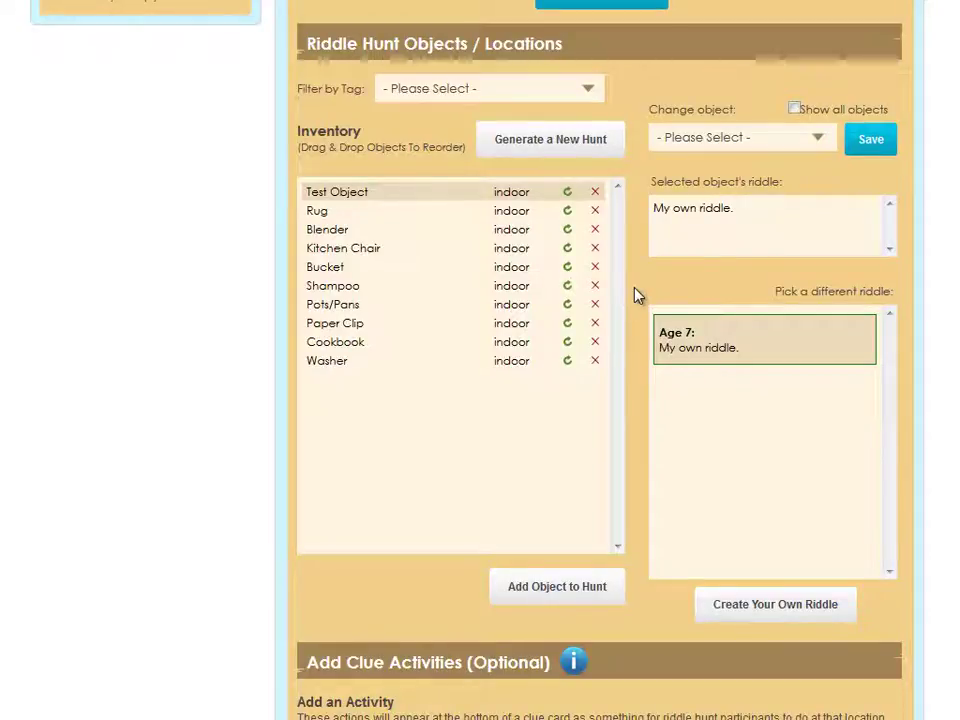
Assign the Physical activity "2 person simultaneous handstand (ankles can be held by one person)" to Test Object's clue.
{"action": "scroll", "coordinate": [636, 295], "scroll_direction": "down", "scroll_amount": 5}
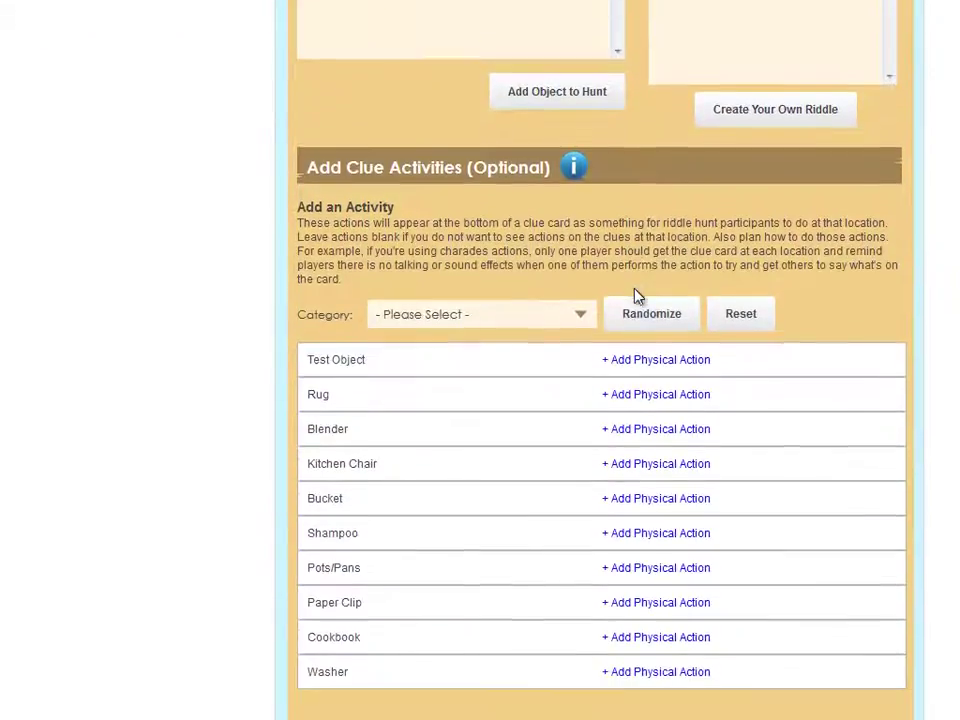
{"action": "scroll", "coordinate": [636, 295], "scroll_direction": "down", "scroll_amount": 2}
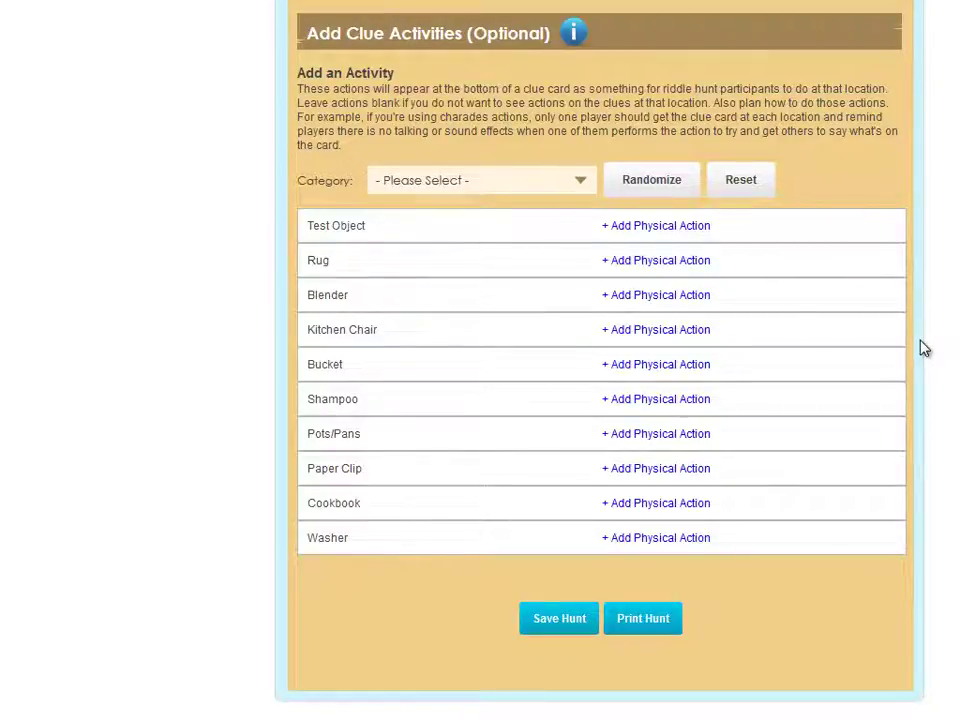
{"action": "left_click", "coordinate": [680, 232]}
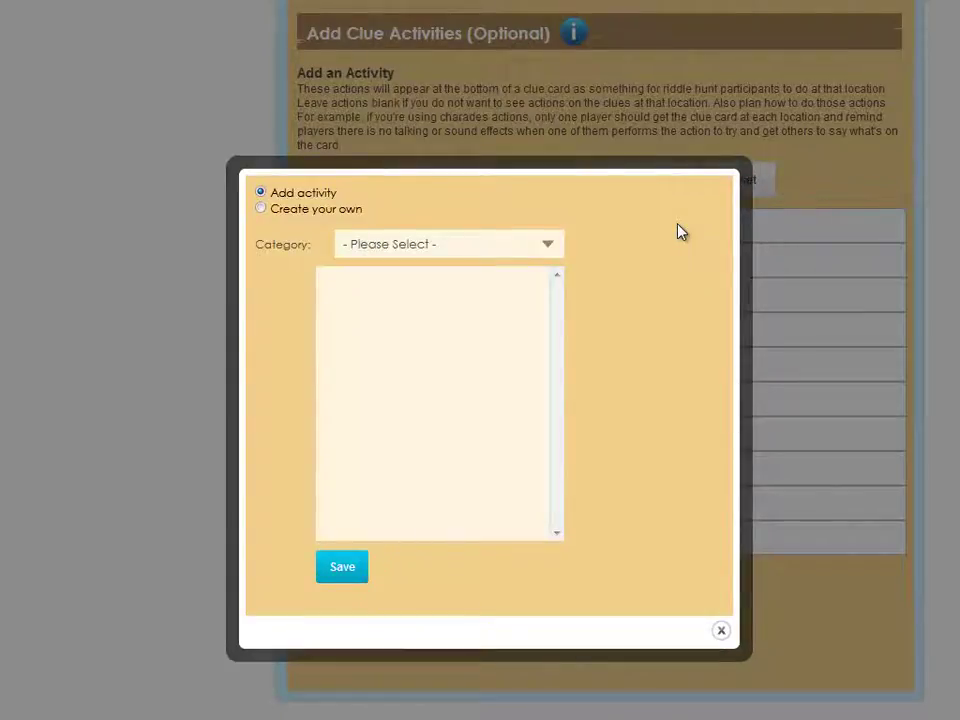
{"action": "left_click", "coordinate": [450, 247]}
{"action": "left_click", "coordinate": [381, 507]}
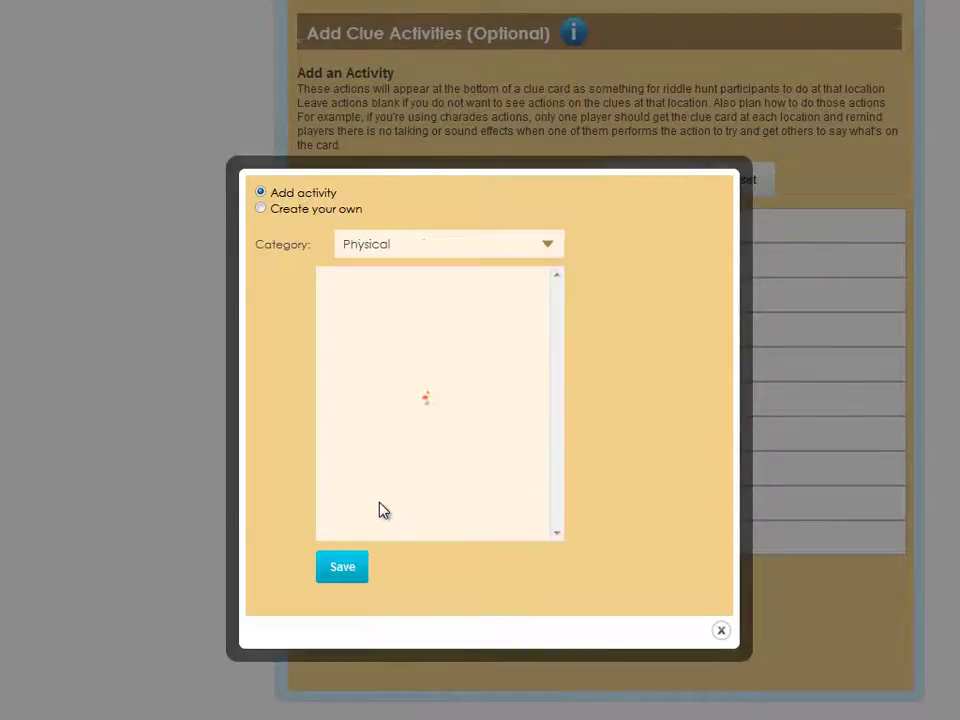
{"action": "left_click", "coordinate": [400, 400]}
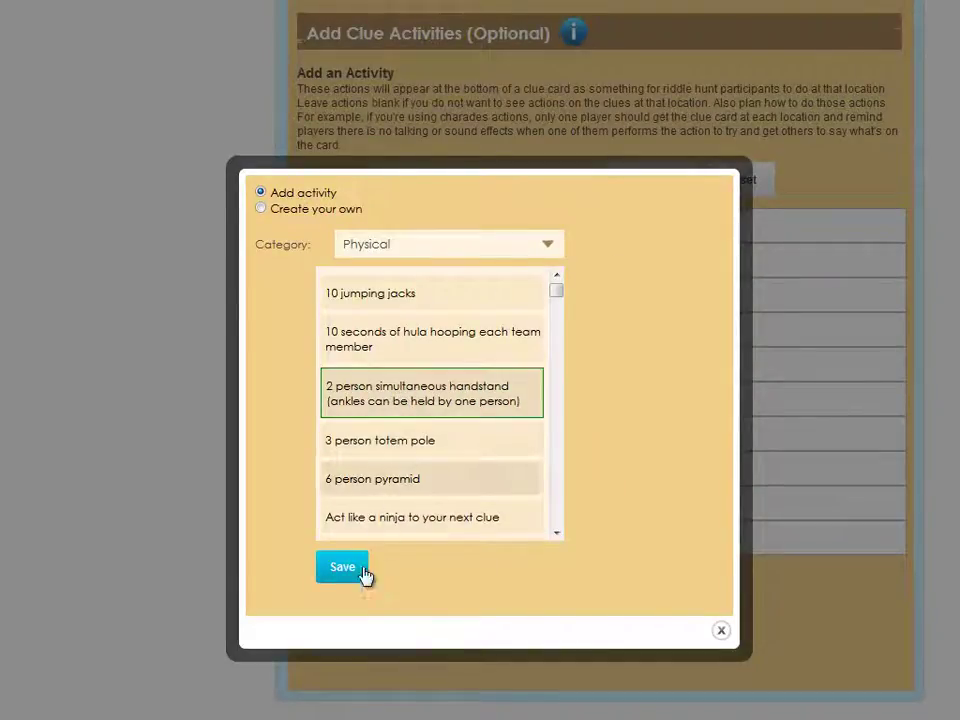
{"action": "left_click", "coordinate": [343, 570]}
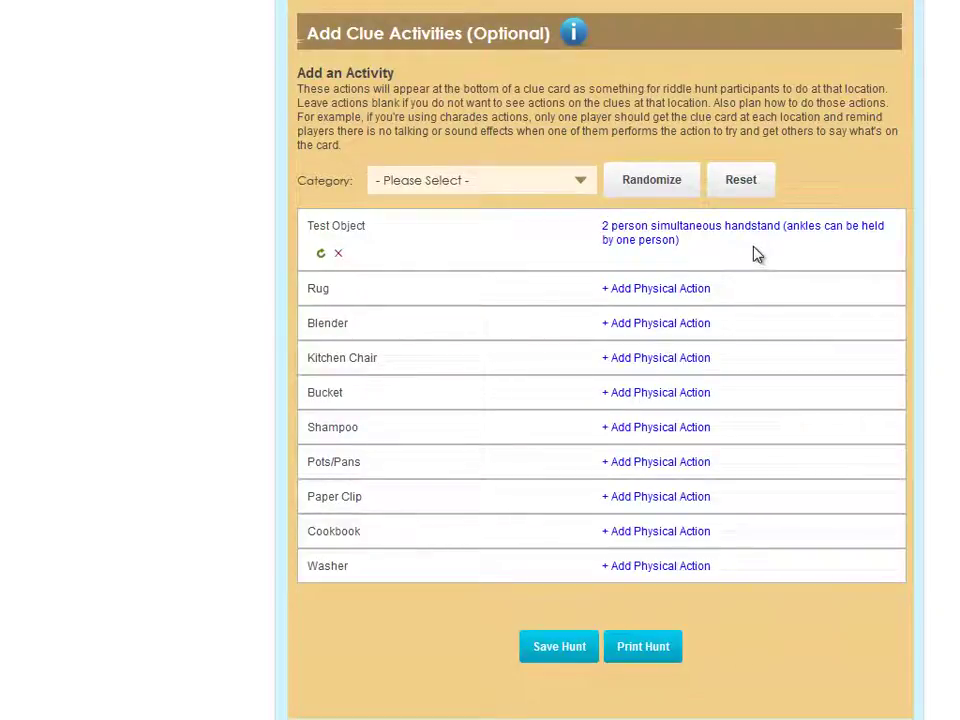
Fill the clue activities of all hunt objects with random ones from the Physical category.
{"action": "left_click", "coordinate": [587, 184]}
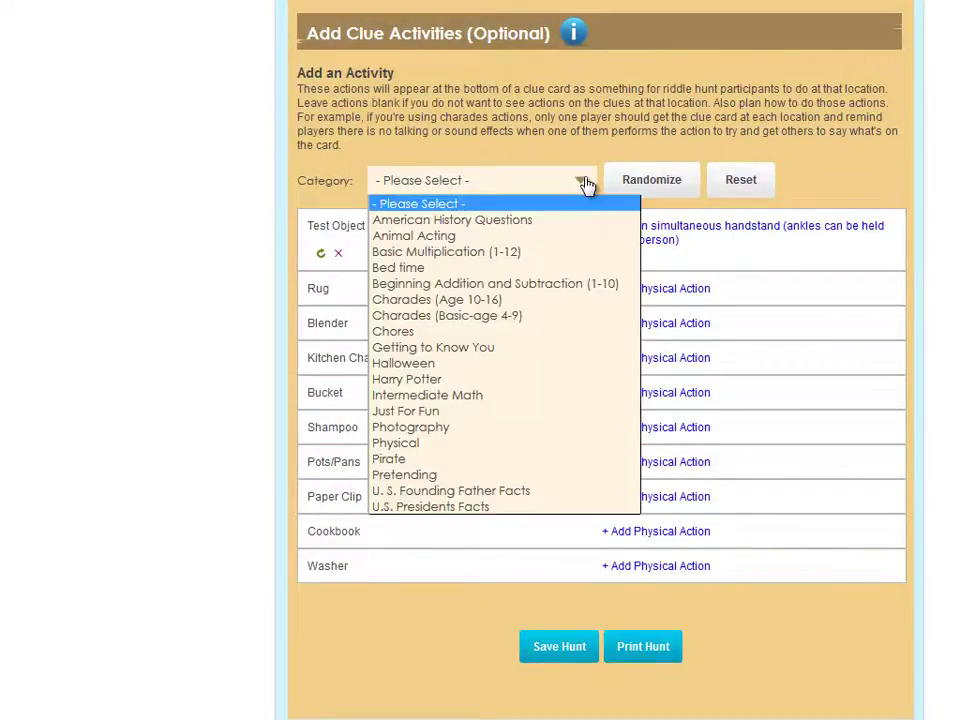
{"action": "left_click", "coordinate": [399, 447]}
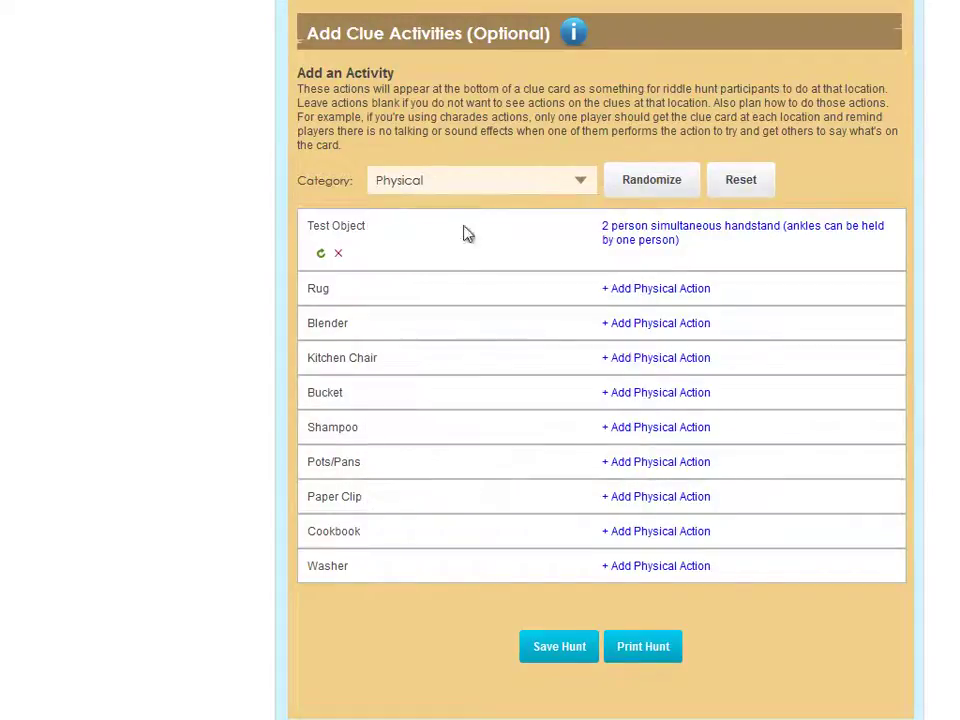
{"action": "left_click", "coordinate": [651, 180]}
{"action": "scroll", "coordinate": [643, 255], "scroll_direction": "down", "scroll_amount": 3}
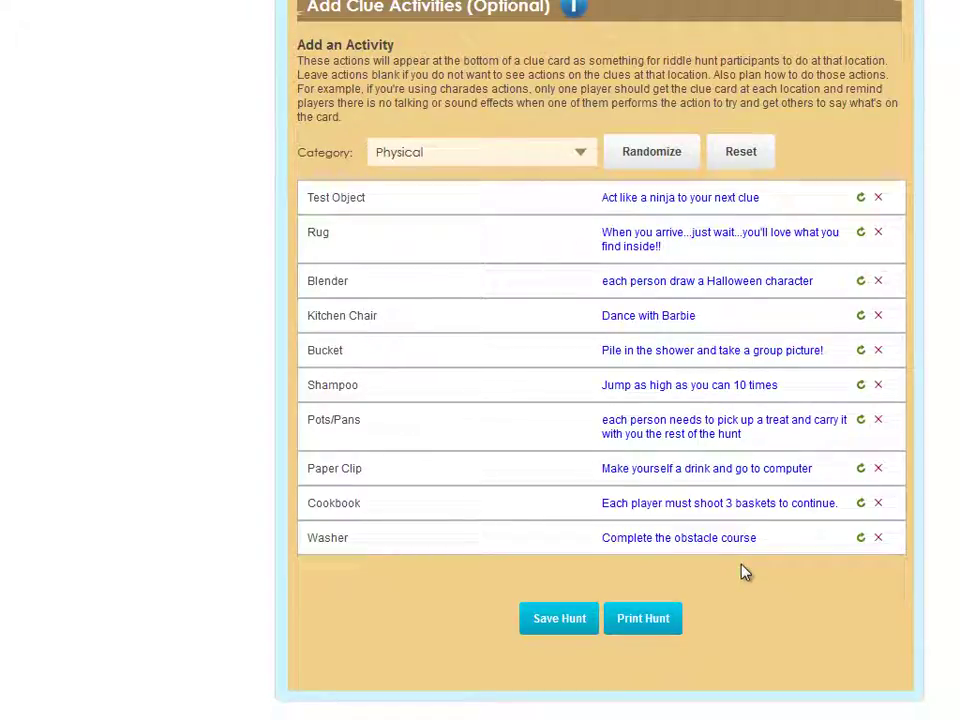
Generate the printable PDF of the hunt, cancel its download, and save the hunt.
{"action": "left_click", "coordinate": [645, 619]}
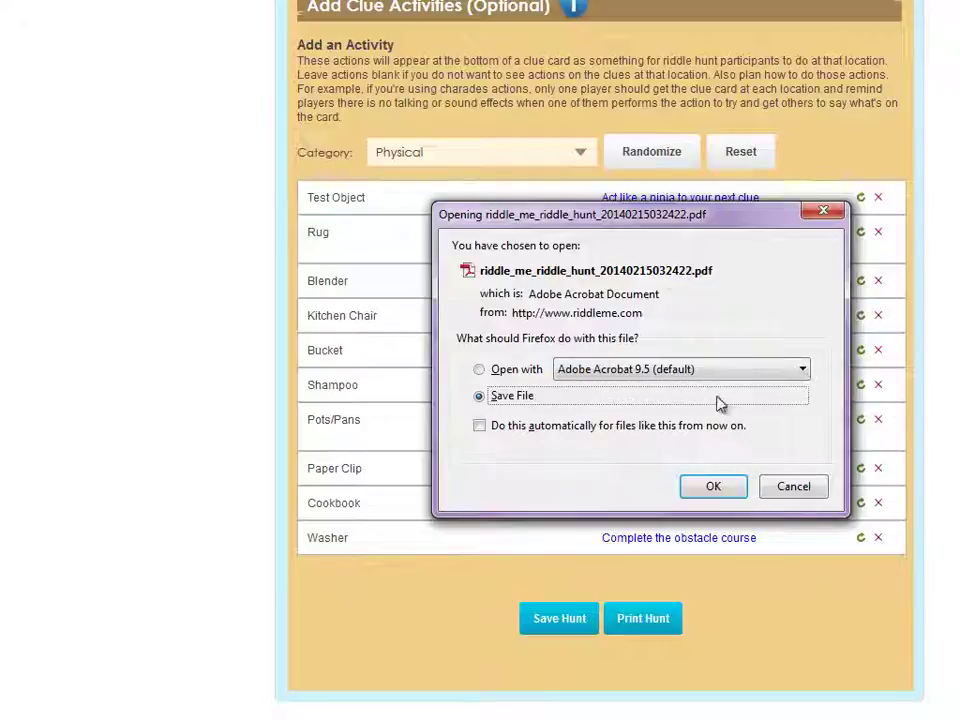
{"action": "left_click", "coordinate": [795, 487]}
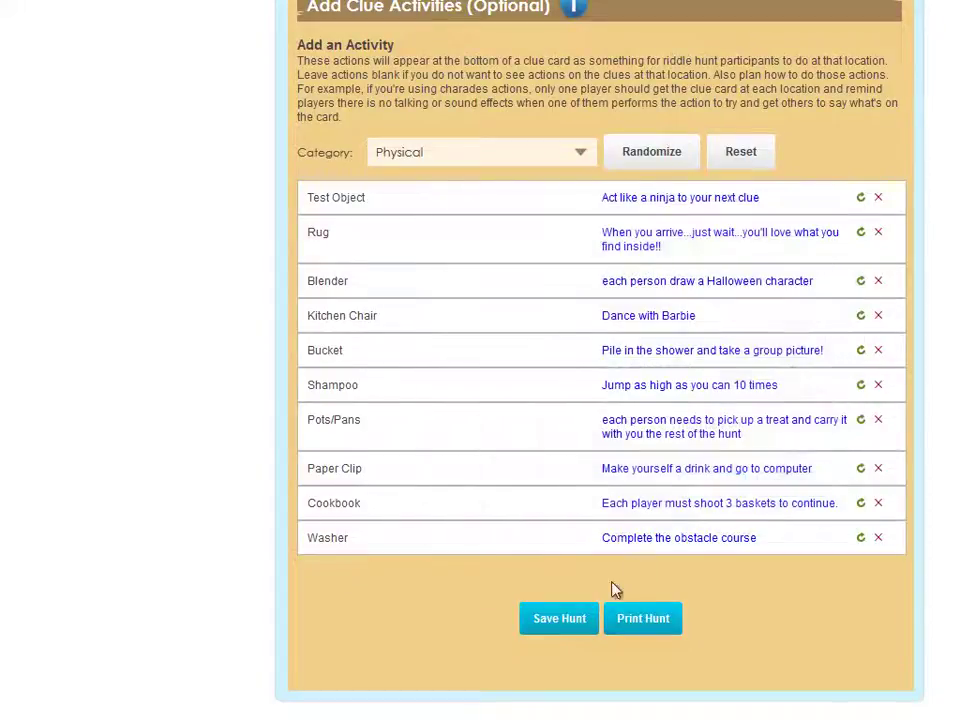
{"action": "left_click", "coordinate": [559, 619]}
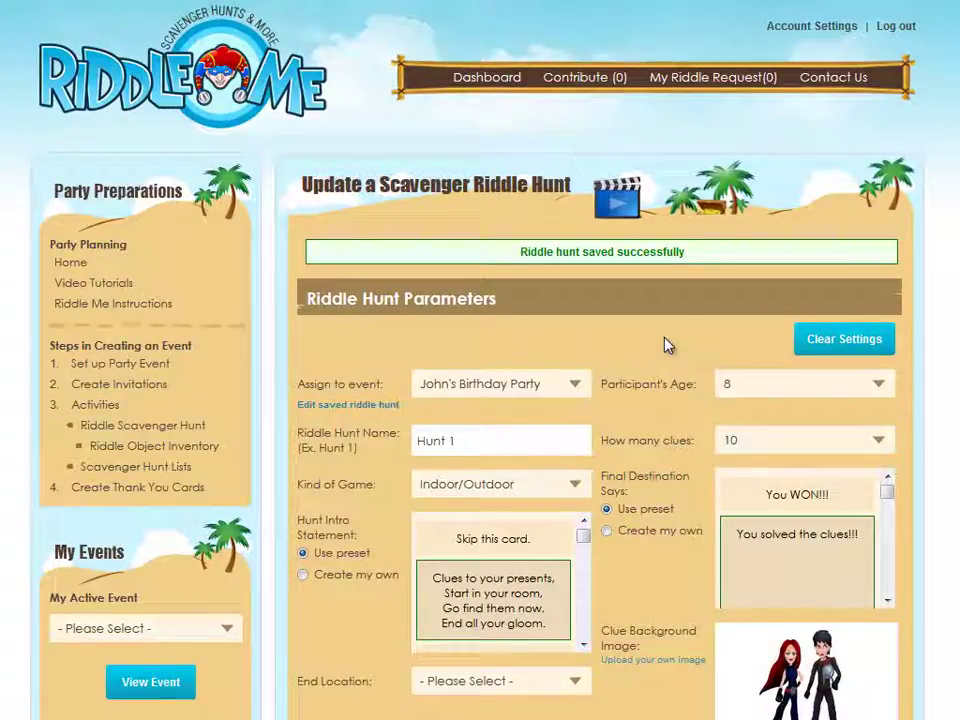
Clear the settings to start another riddle hunt, assign it to the birthday party event and name it "Hunt 2".
{"action": "left_click", "coordinate": [835, 343]}
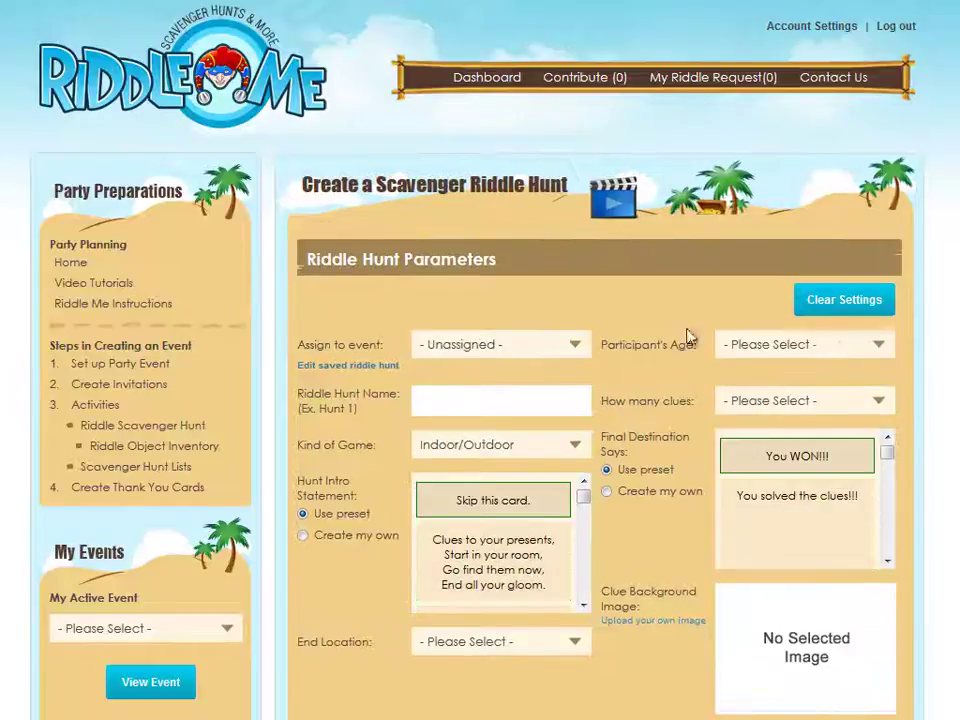
{"action": "left_click", "coordinate": [574, 350]}
{"action": "left_click", "coordinate": [549, 386]}
{"action": "left_click", "coordinate": [527, 399]}
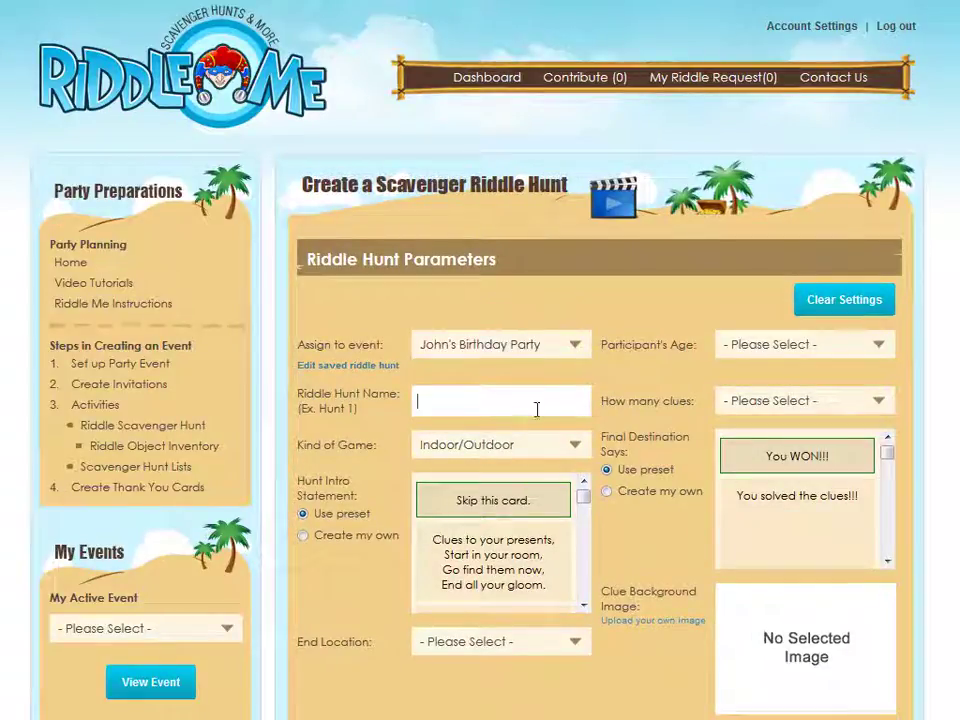
{"action": "type", "text": "Hunt 2"}
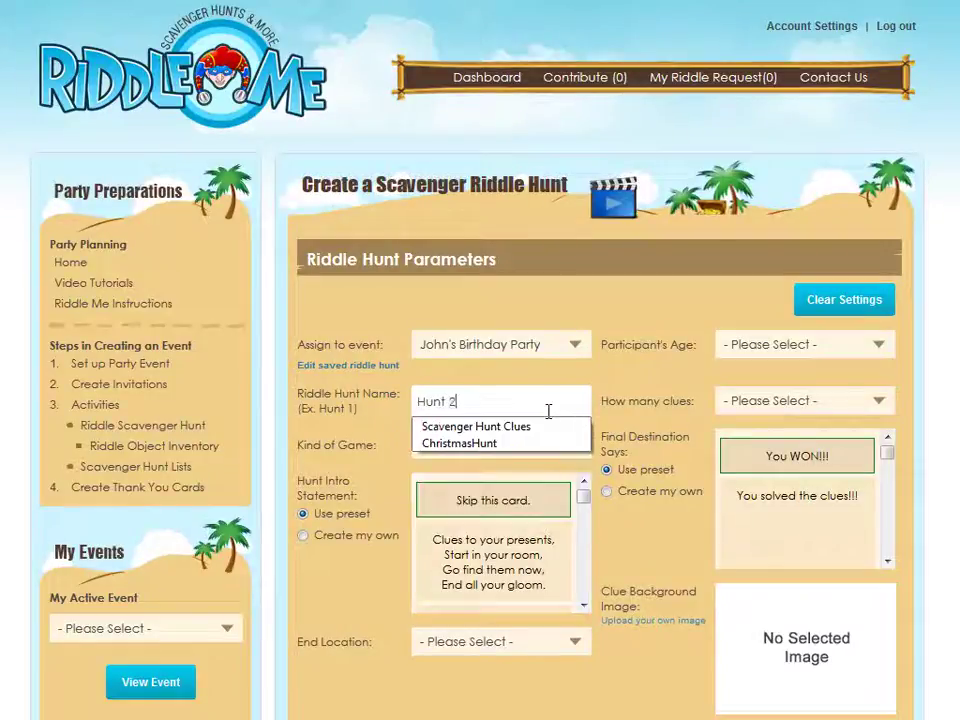